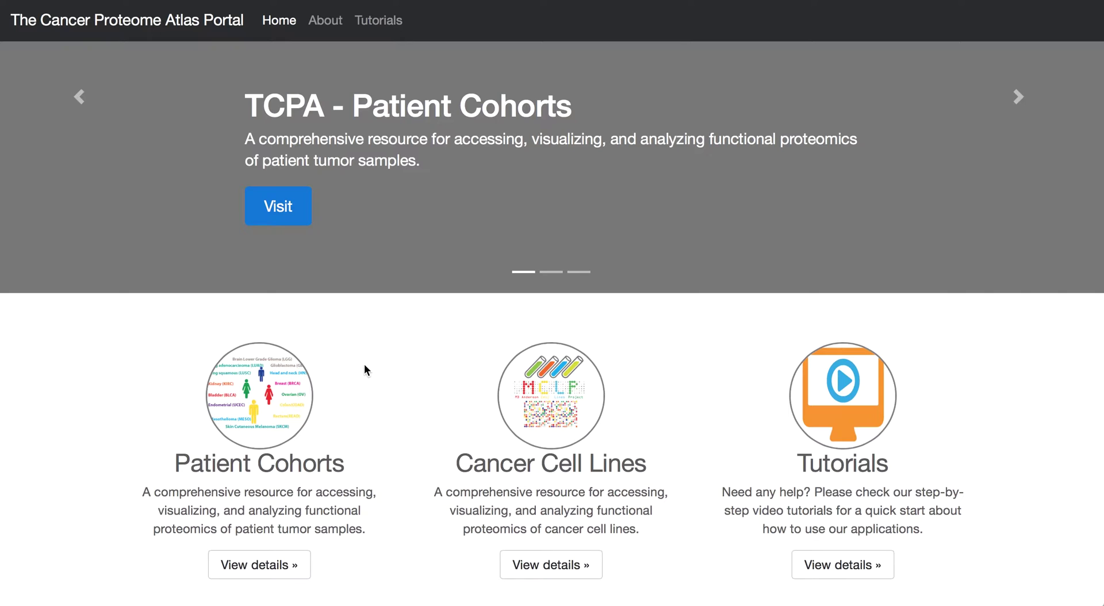
# Open the Patient Cohorts data set summary and review the details of the Adrenocortical carcinoma (ACC) data set
pyautogui.click(262, 566)
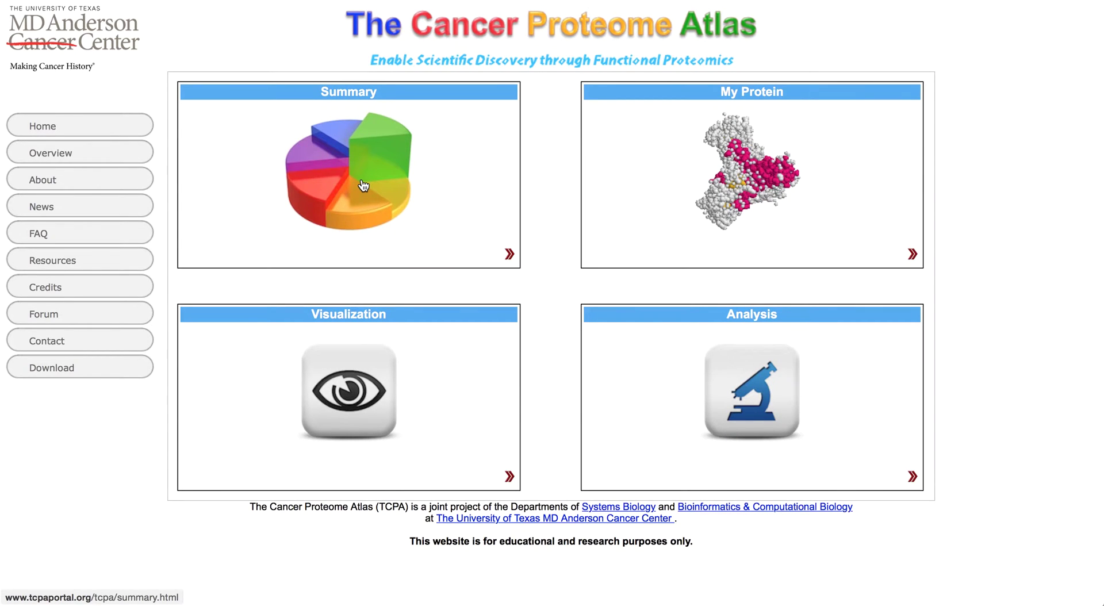
pyautogui.click(363, 185)
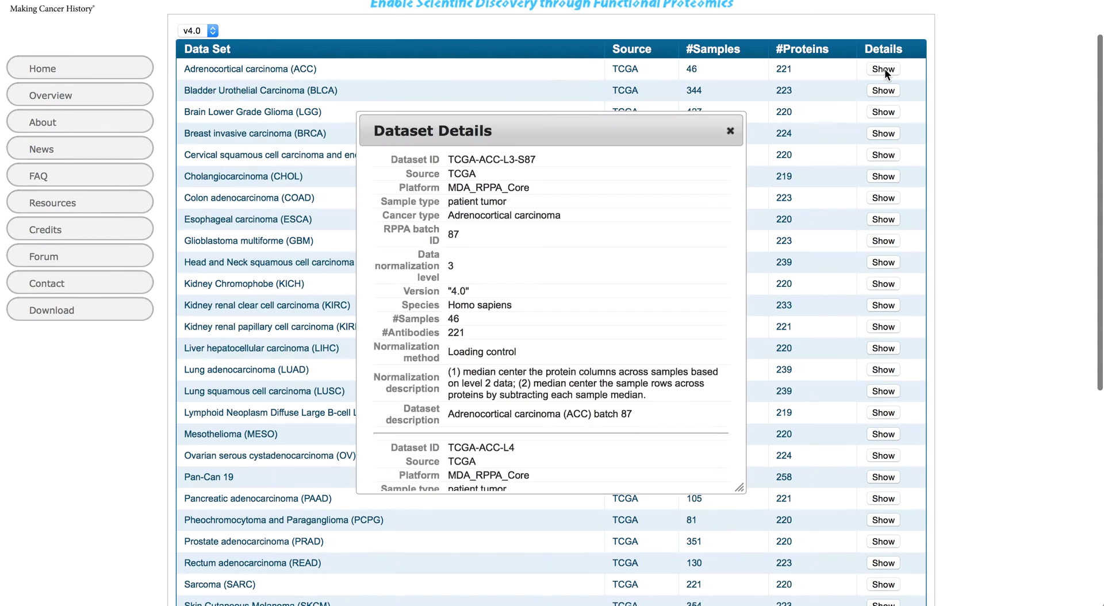
pyautogui.scroll(-3, 664, 240)
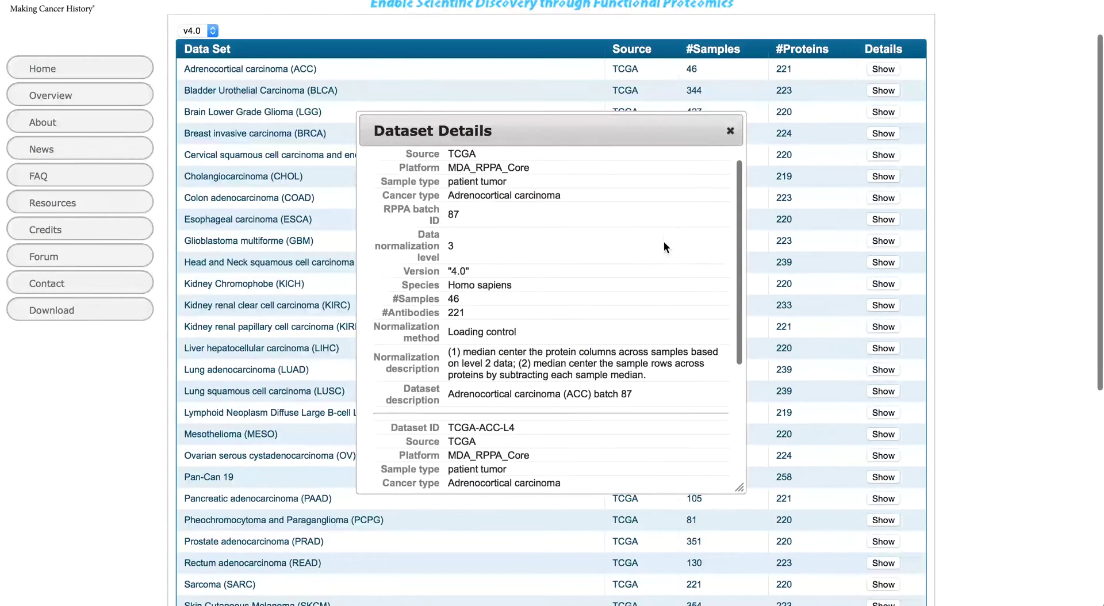
pyautogui.scroll(-5, 664, 240)
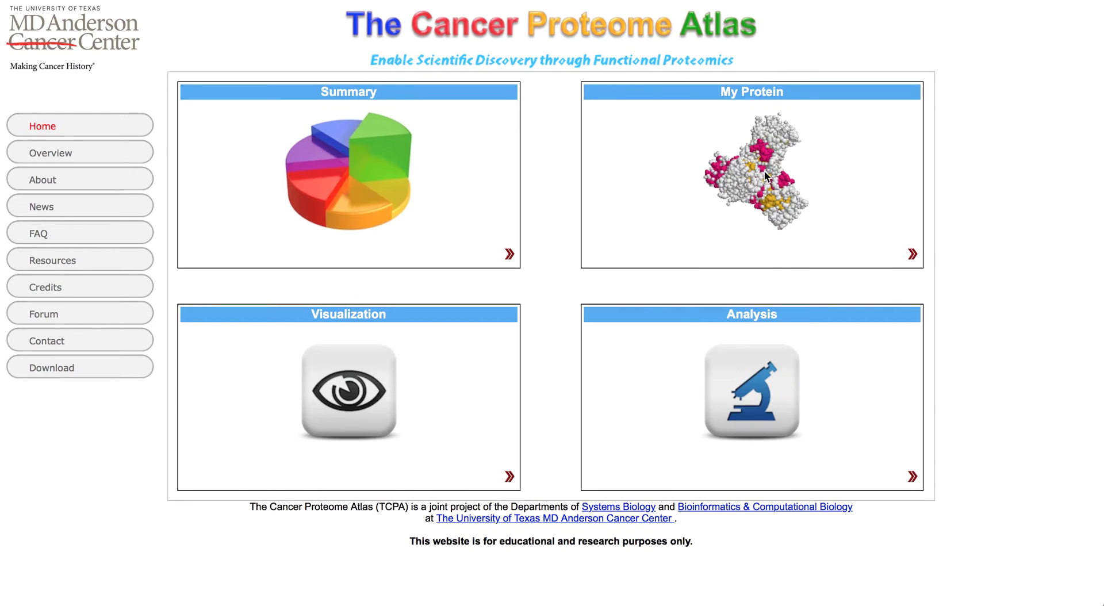
# Open the My Protein table, sort it by protein marker ID, and view the A-Raf box plot across cancer types
pyautogui.click(764, 170)
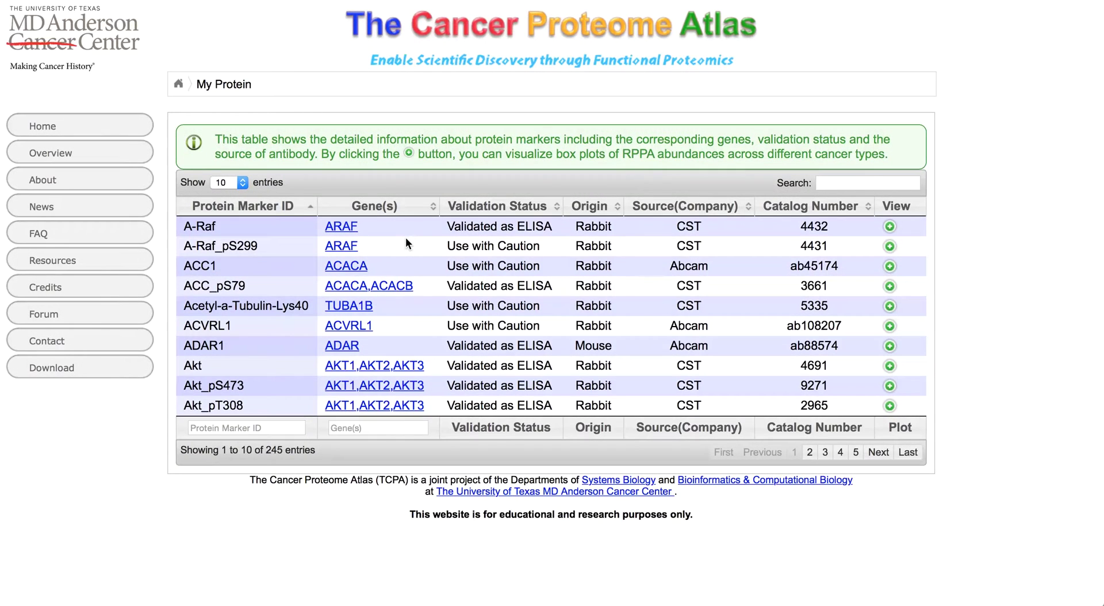
pyautogui.click(288, 208)
pyautogui.click(288, 208)
pyautogui.click(890, 226)
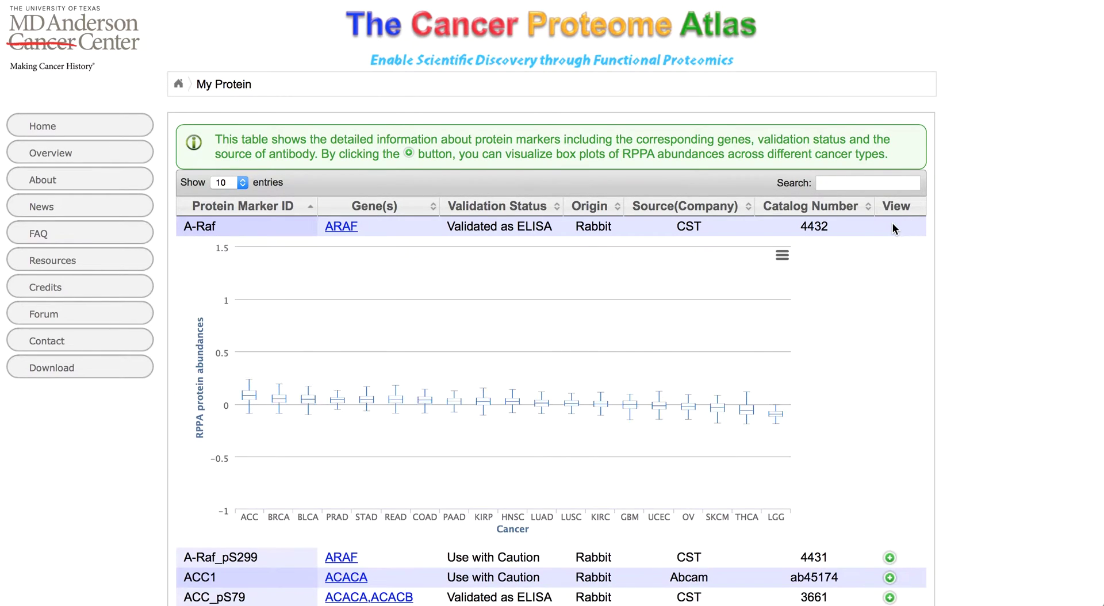
pyautogui.scroll(-3, 965, 255)
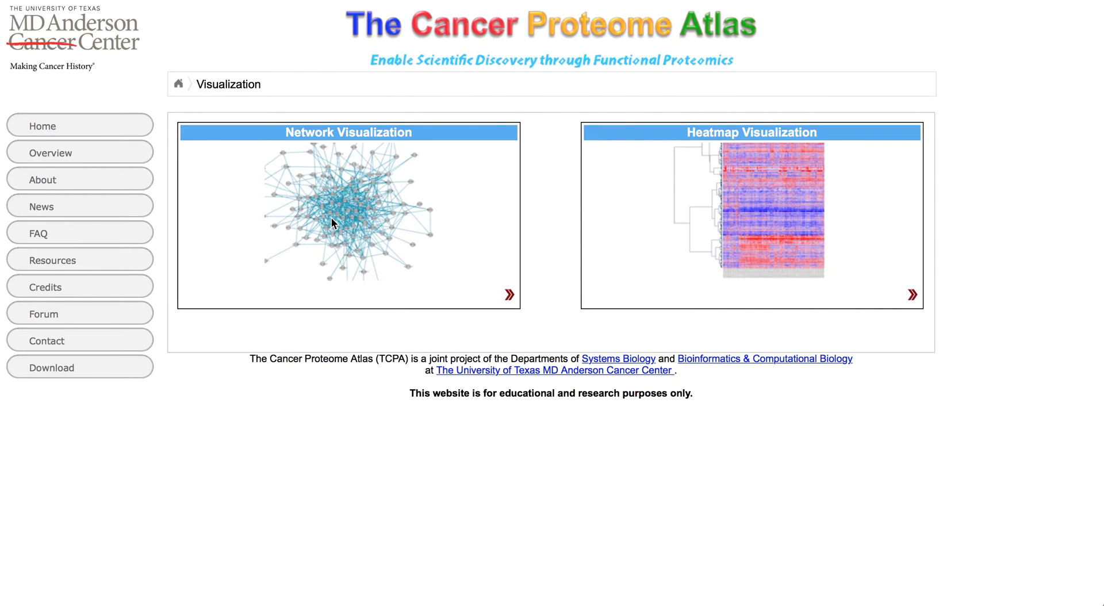
# Display the protein network visualization for the TCGA Adrenocortical carcinoma (ACC) data set
pyautogui.click(332, 217)
pyautogui.click(595, 126)
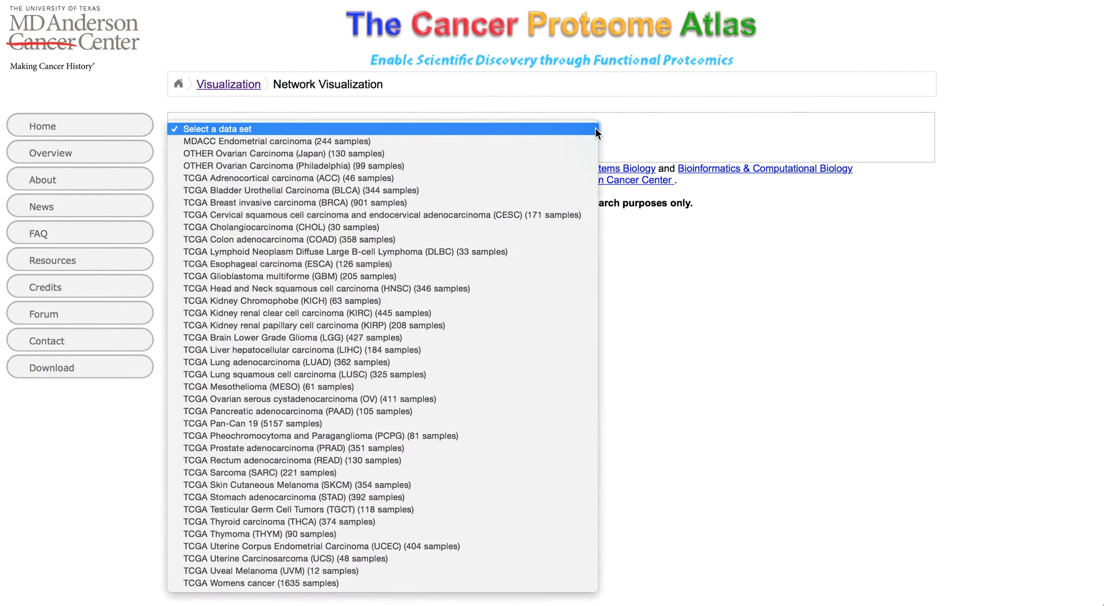
pyautogui.click(526, 177)
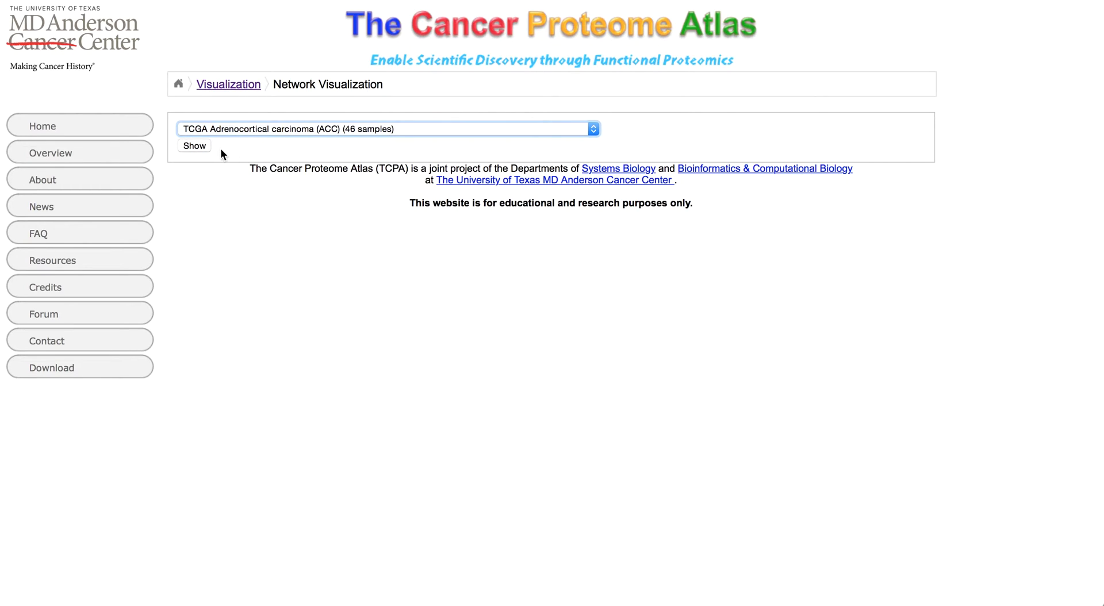
pyautogui.click(204, 145)
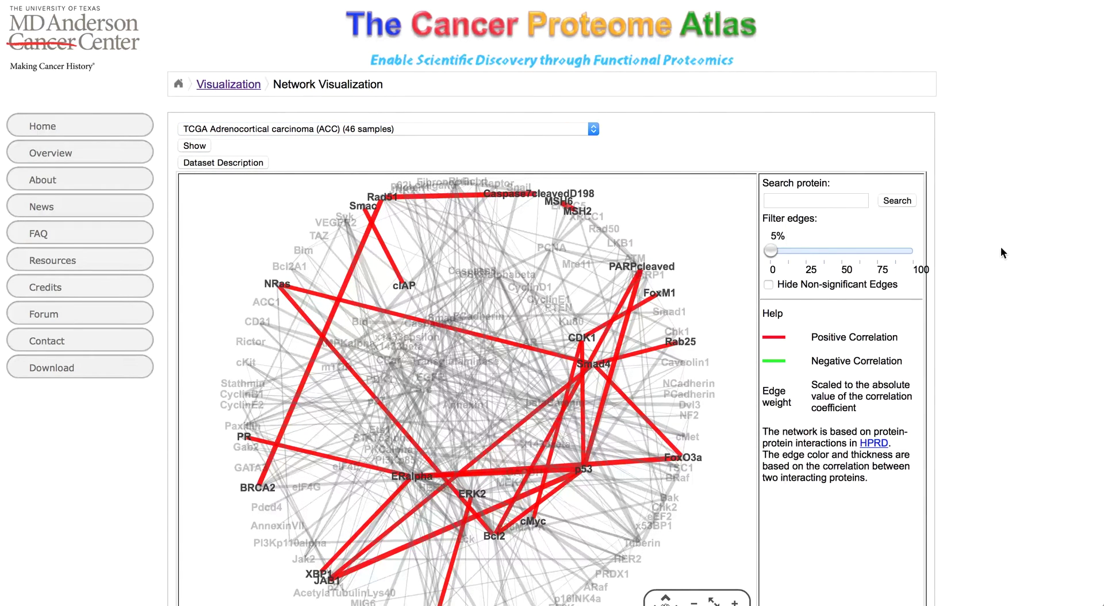
pyautogui.scroll(-3, 1000, 253)
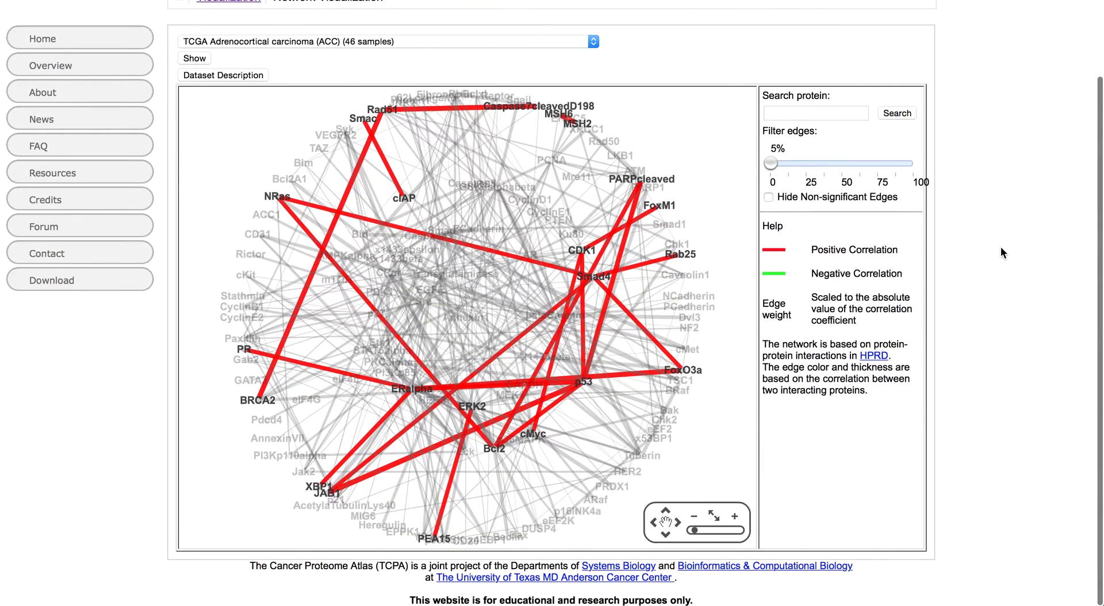
# Search the protein network for PTEN
pyautogui.click(784, 114)
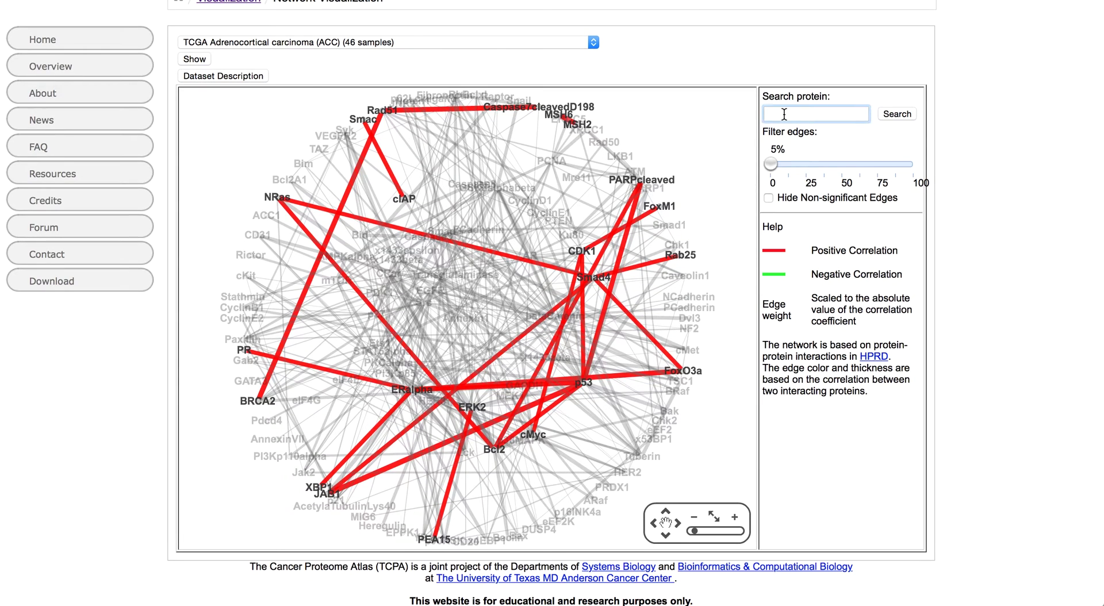
pyautogui.write('pten')
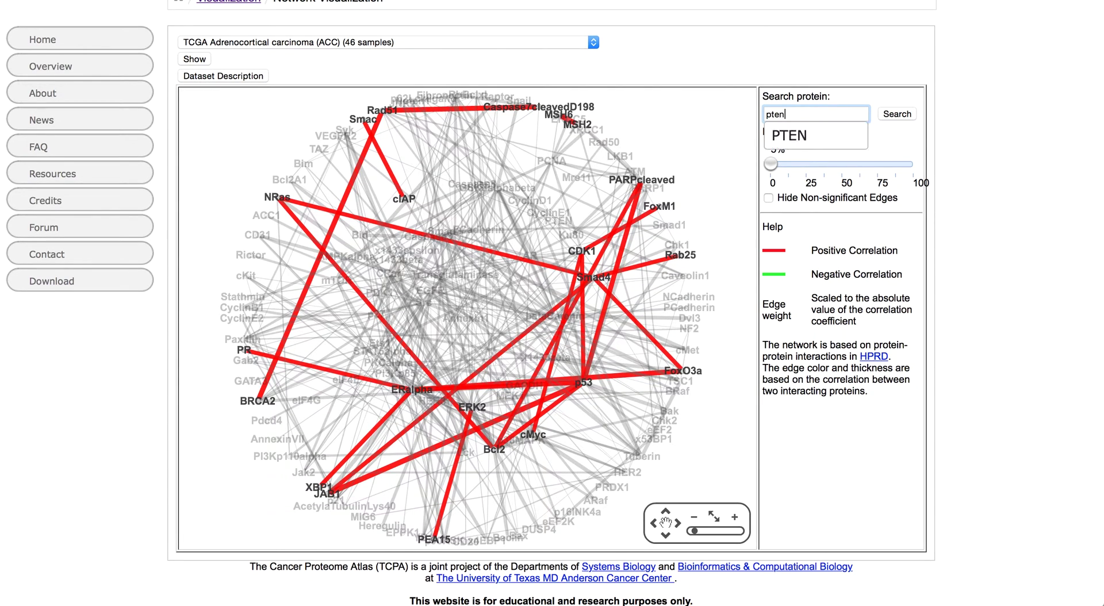
pyautogui.click(815, 135)
pyautogui.click(889, 114)
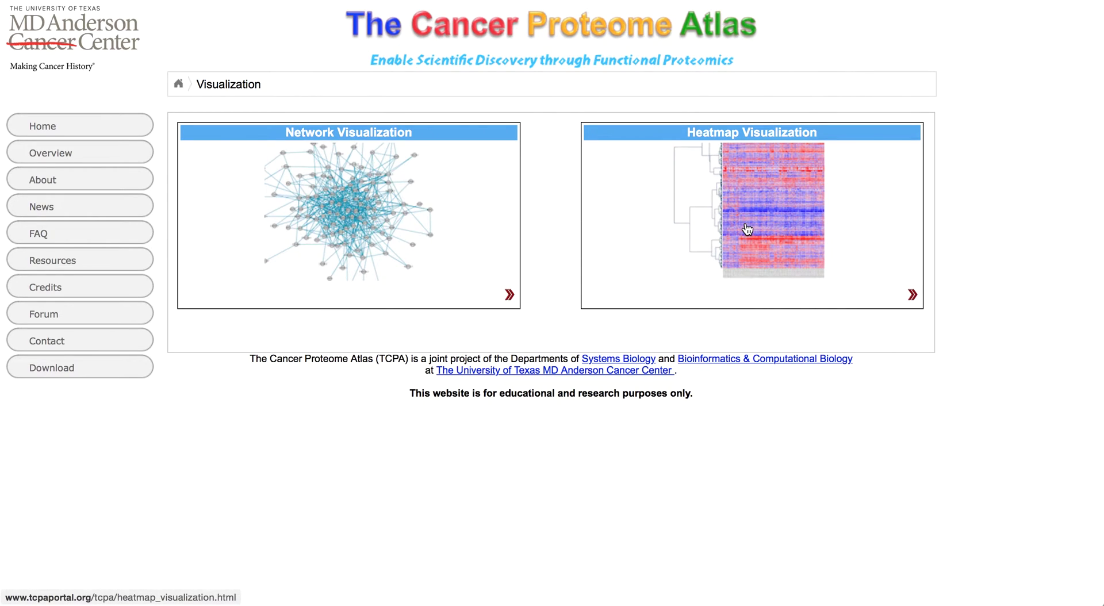
# Display the clustered heatmap for the TCGA Adrenocortical carcinoma (ACC) data set
pyautogui.click(746, 229)
pyautogui.click(337, 297)
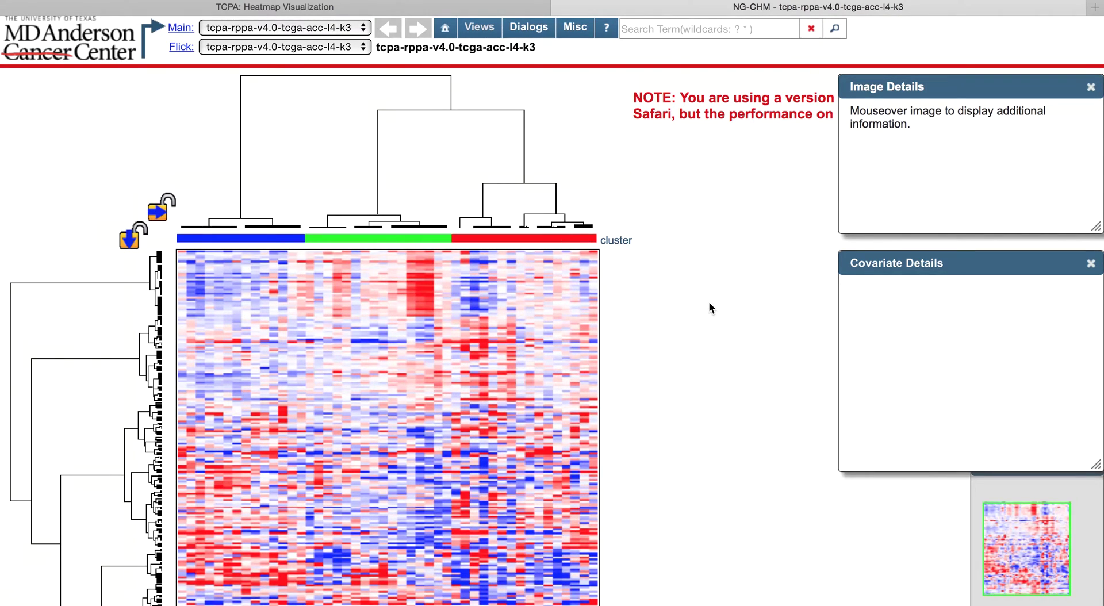
pyautogui.scroll(1, 429, 385)
pyautogui.scroll(1, 430, 387)
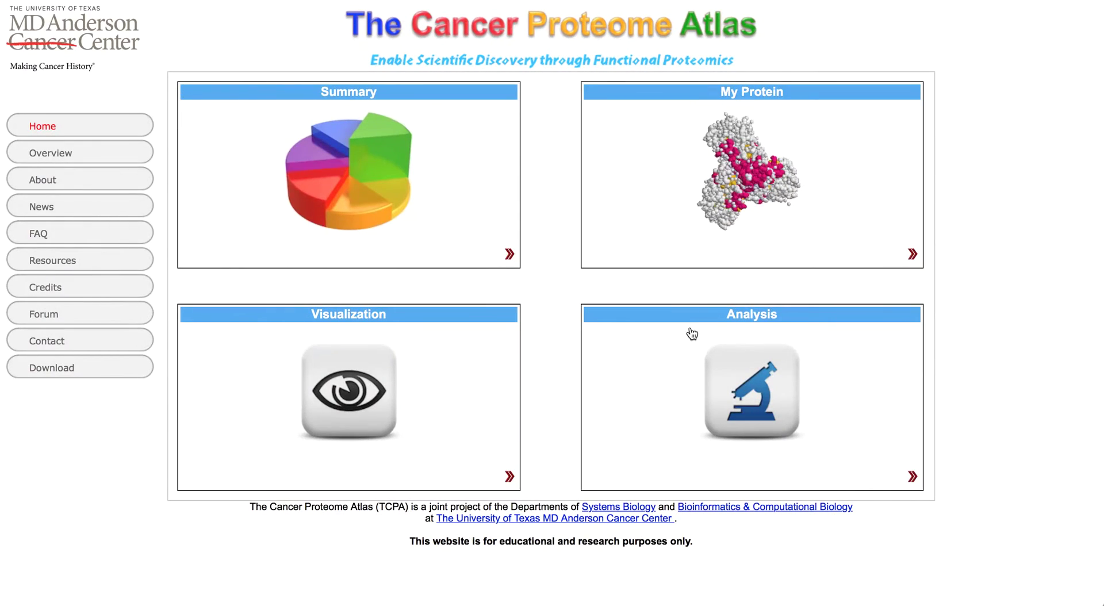
# Run the correlation analysis on TCGA Adrenocortical carcinoma (ACC) and plot the ACC1 and ACC_pS79 protein pair
pyautogui.click(743, 407)
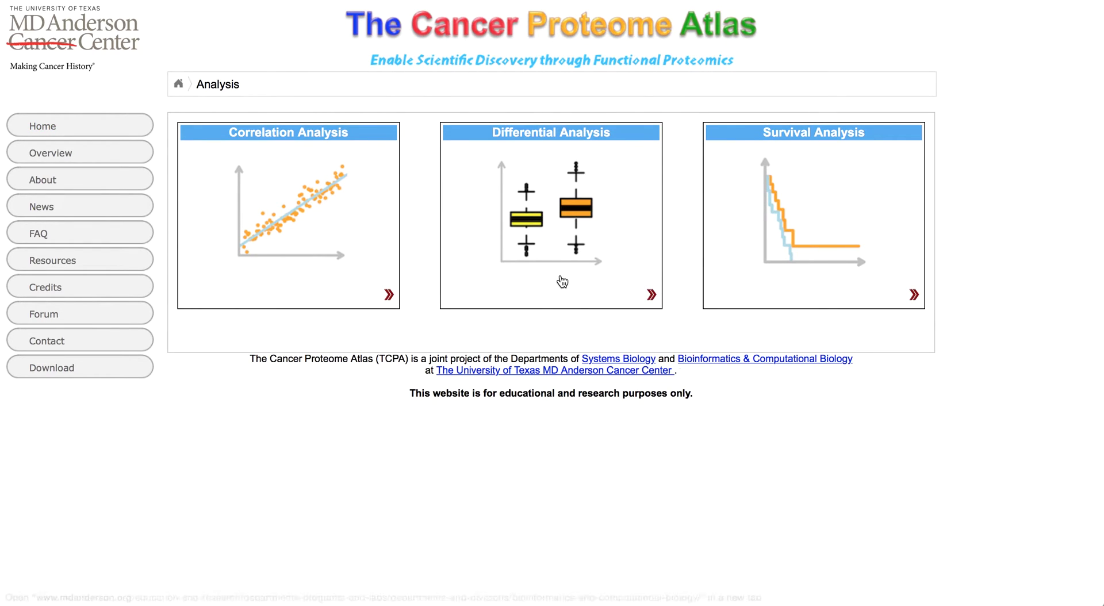
pyautogui.click(312, 237)
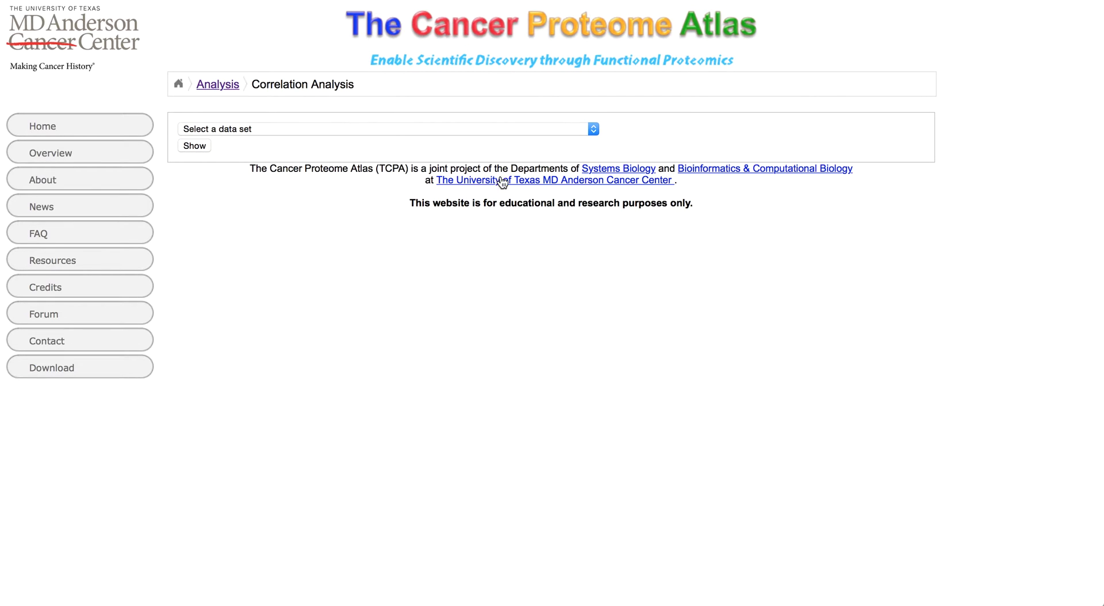
pyautogui.click(506, 129)
pyautogui.click(526, 178)
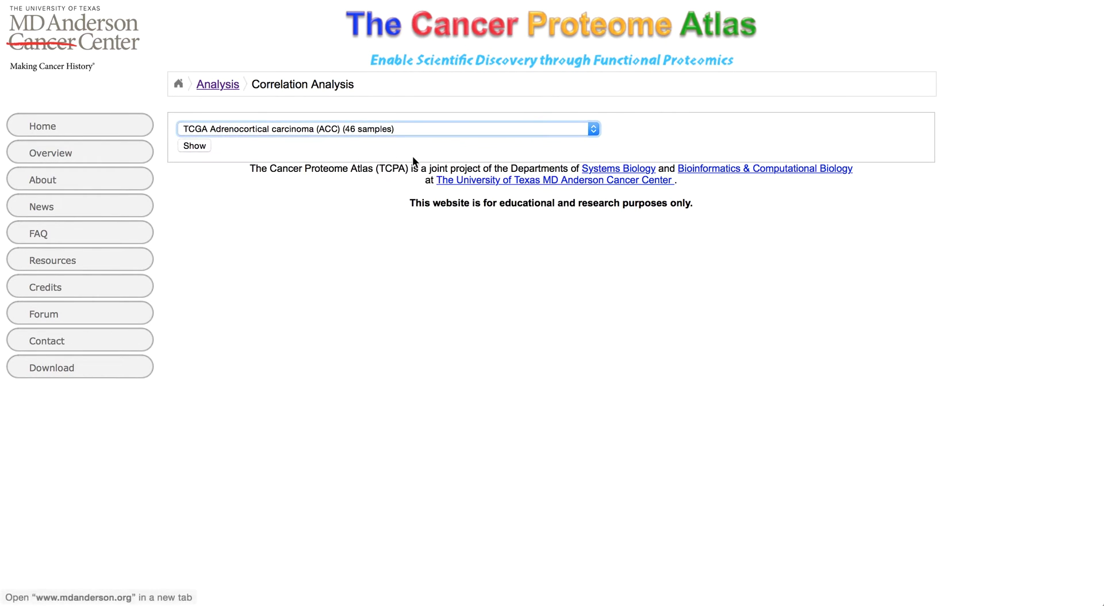
pyautogui.click(198, 146)
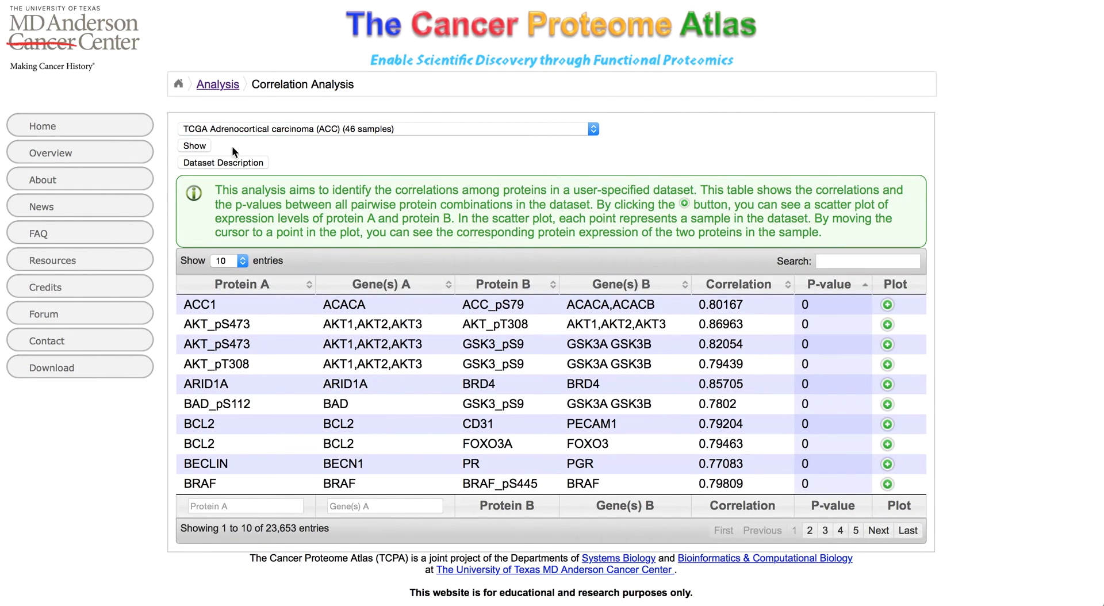
pyautogui.click(886, 305)
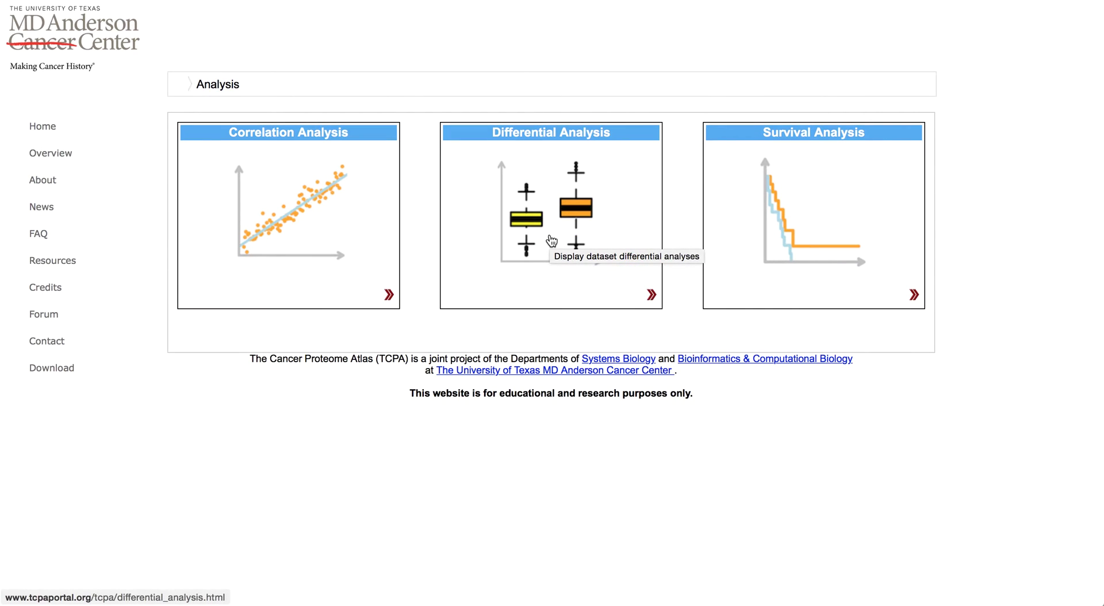
# Run a differential analysis by tumor type in Pan-Can 19, comparing Adrenocortical carcinoma (ACC) with Bladder Urothelial Carcinoma (BLCA)
pyautogui.click(550, 239)
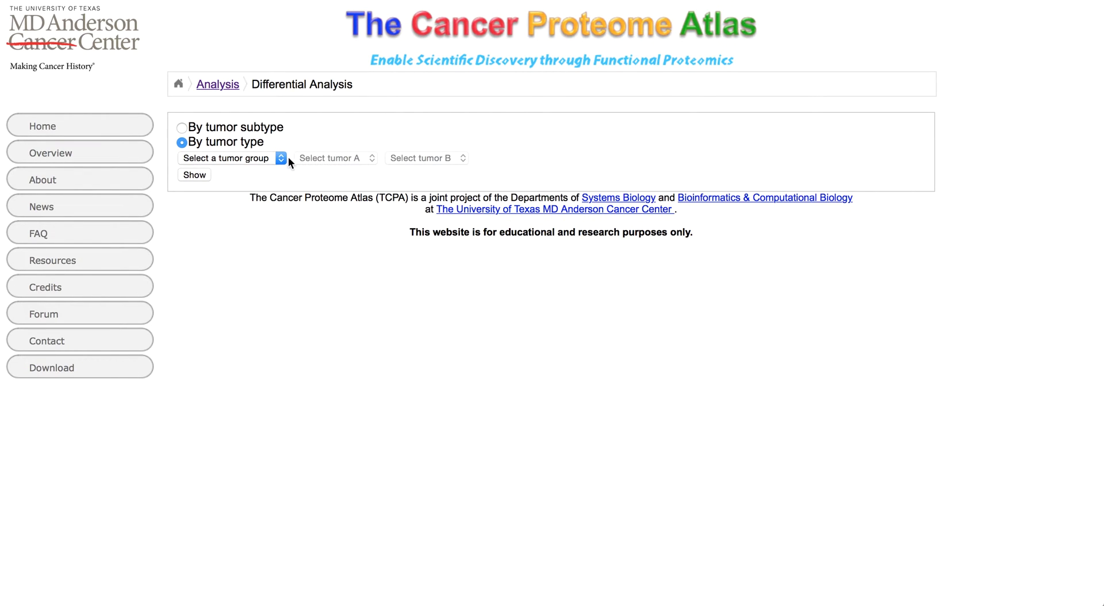
pyautogui.click(284, 157)
pyautogui.click(266, 168)
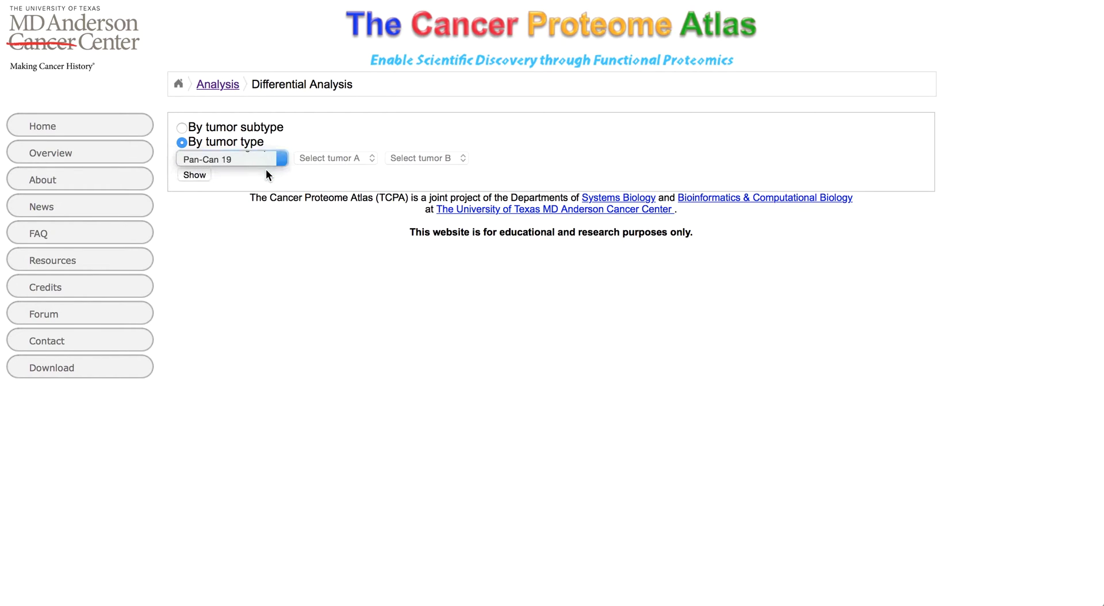
pyautogui.click(345, 158)
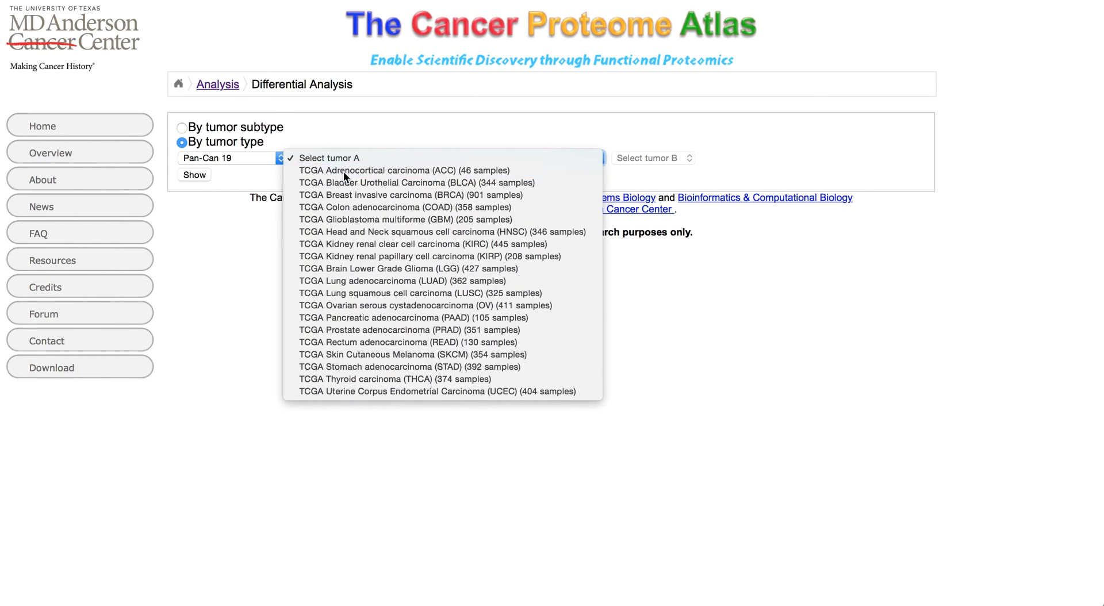
pyautogui.click(343, 171)
pyautogui.click(633, 160)
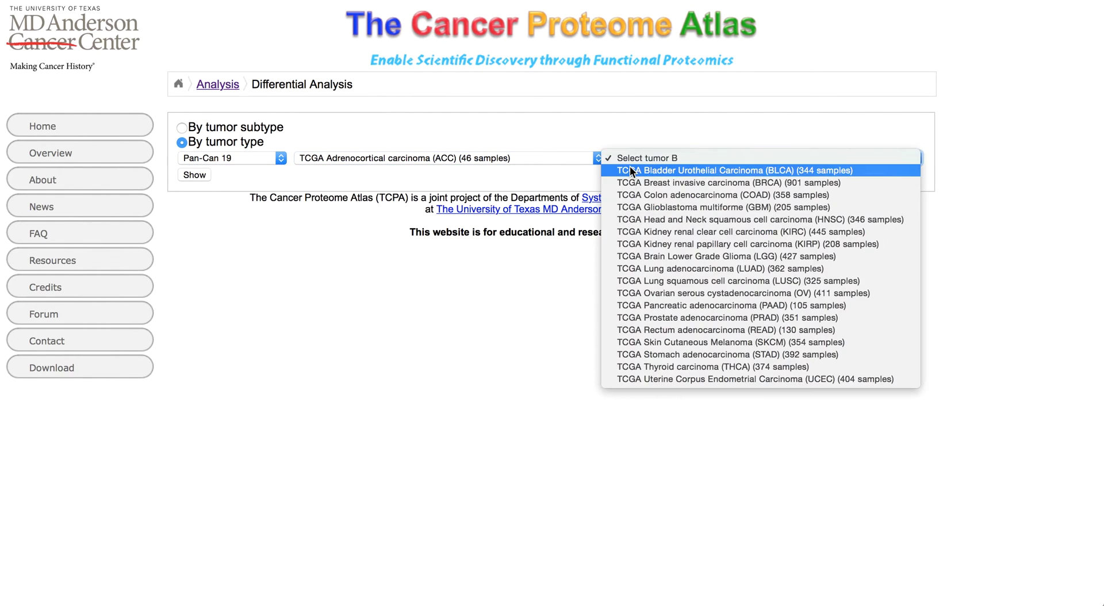
pyautogui.click(629, 164)
pyautogui.click(195, 175)
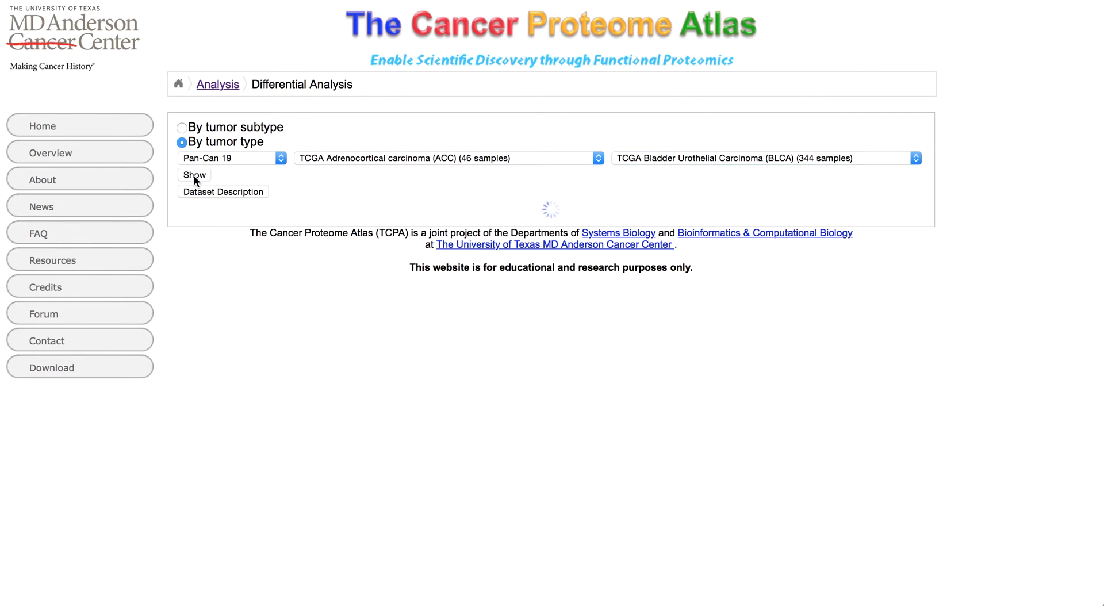
# Plot the ECADHERIN expression box plots for the two compared tumor types
pyautogui.scroll(-1, 998, 261)
pyautogui.scroll(1, 998, 261)
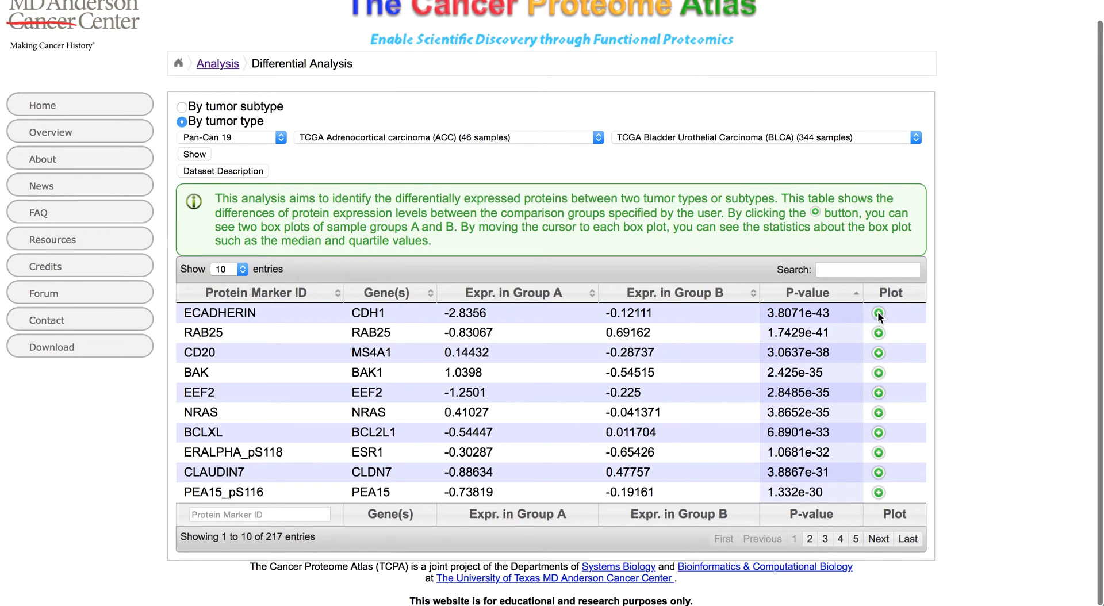
pyautogui.click(878, 313)
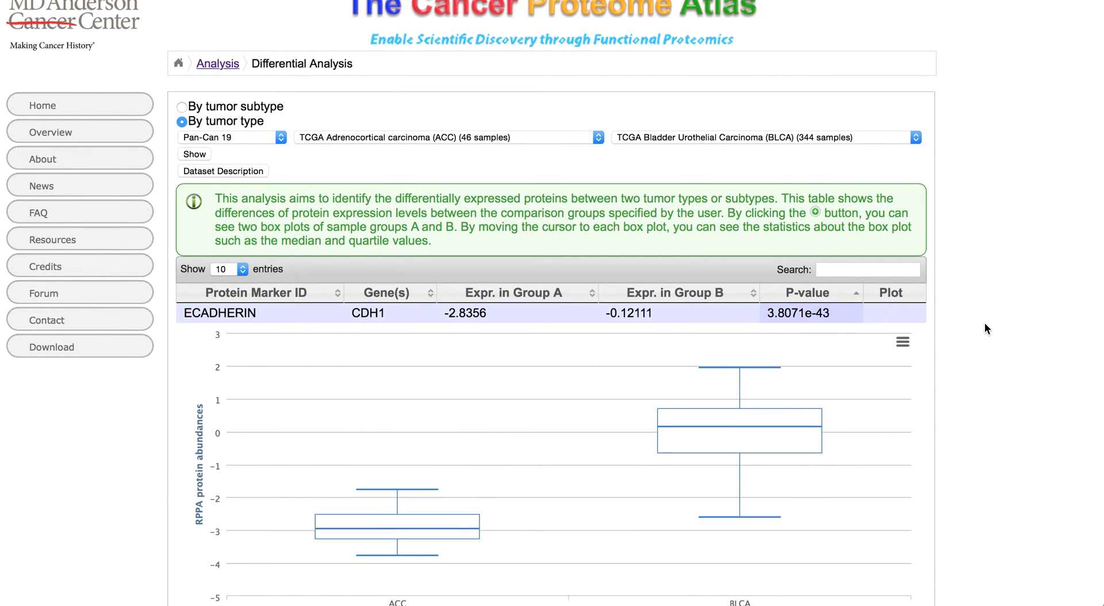
pyautogui.scroll(-3, 984, 329)
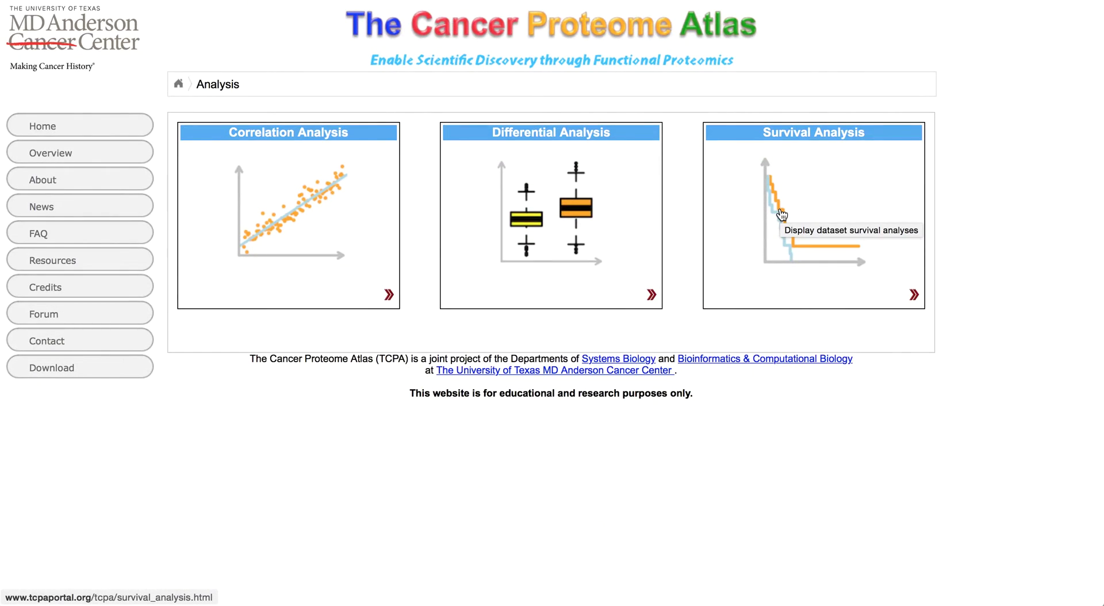
# Run the survival analysis on TCGA Adrenocortical carcinoma (ACC) and plot the Kaplan-Meier curve for ERK2
pyautogui.click(780, 211)
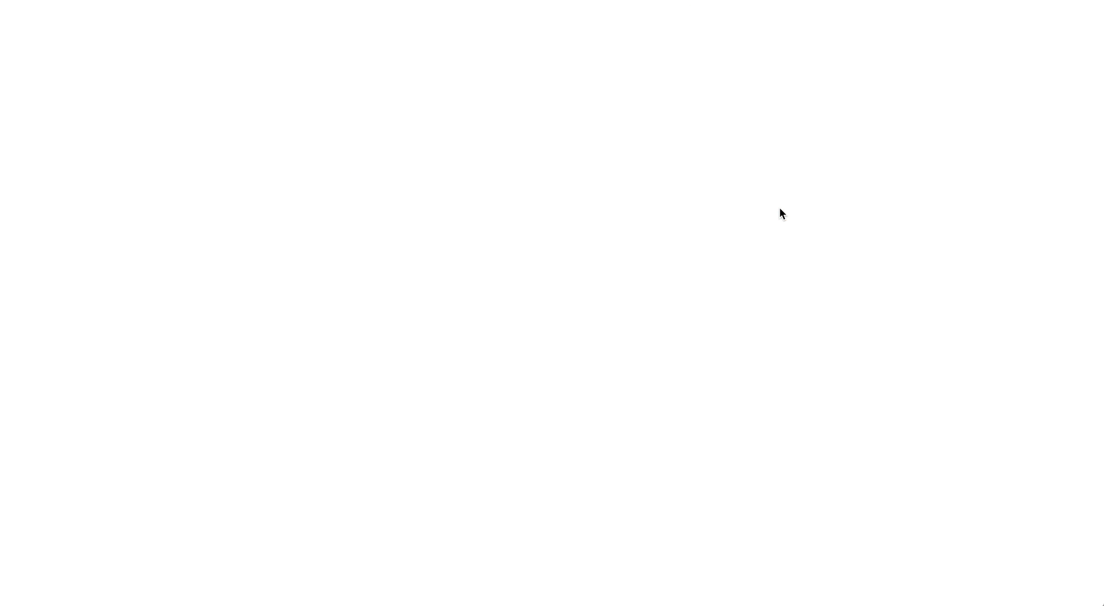
pyautogui.click(595, 129)
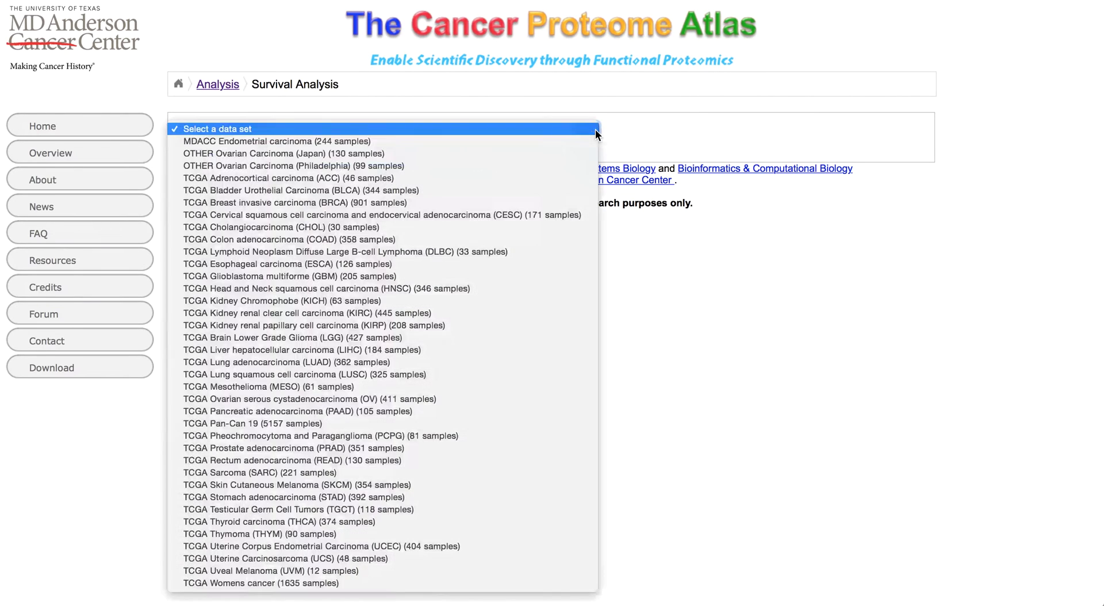
pyautogui.click(543, 175)
pyautogui.click(202, 147)
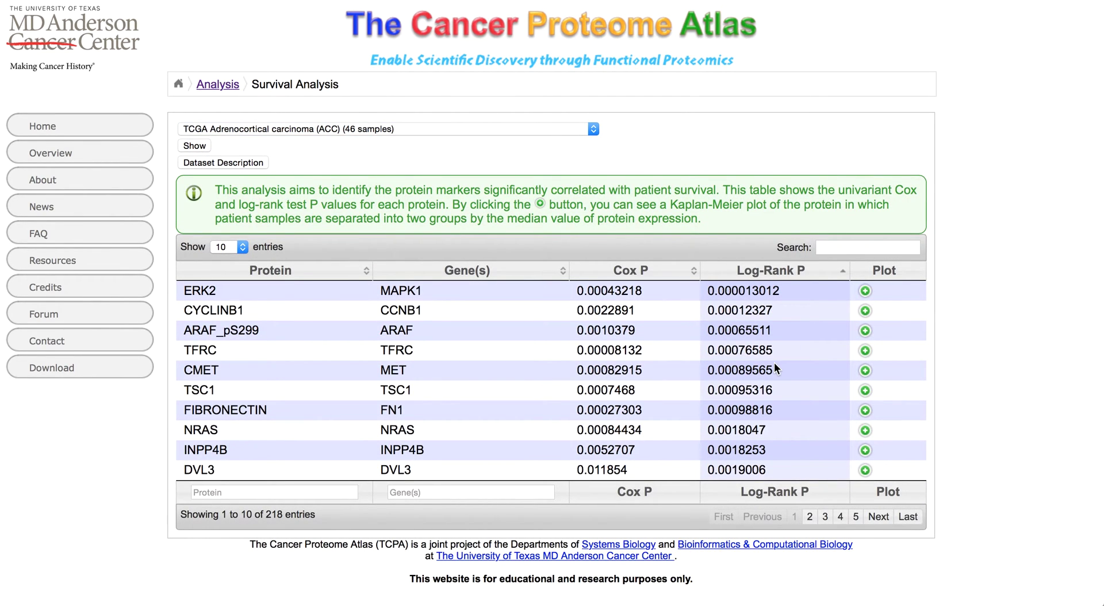
pyautogui.click(865, 290)
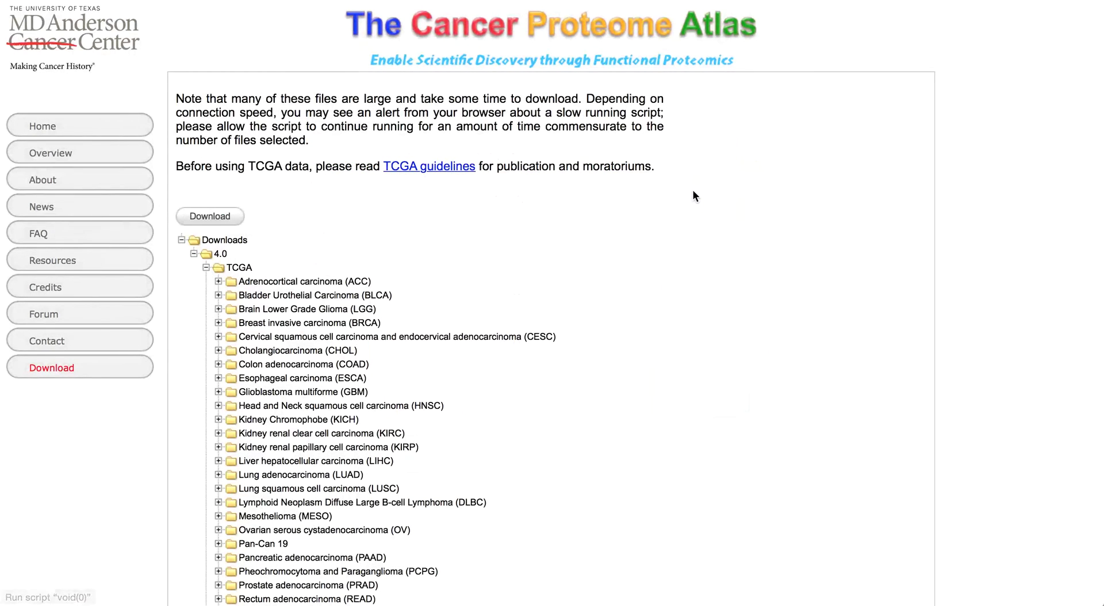
# Browse the downloadable TCGA data sets and open the Cancer Cell Lines application from the portal's home page
pyautogui.scroll(-5, 501, 226)
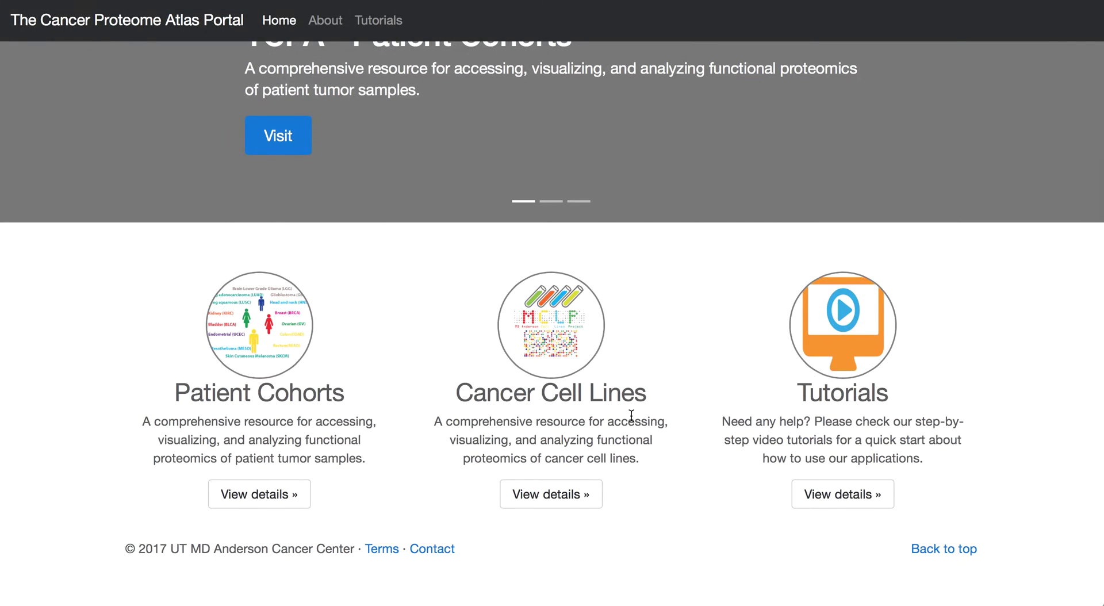
pyautogui.click(564, 496)
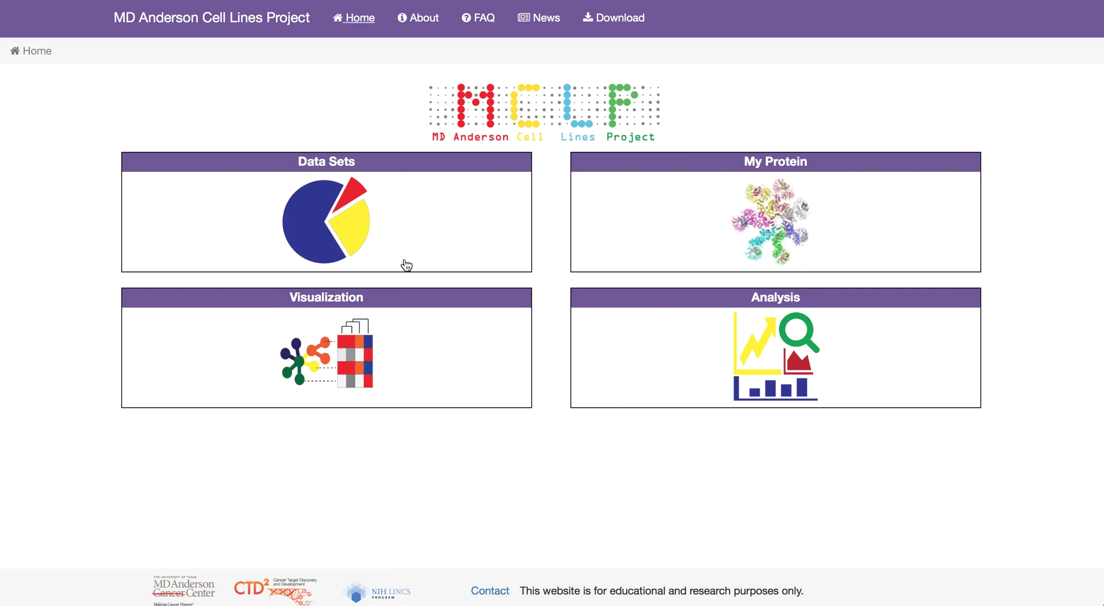
# Review the cell line data sets and open the plot for 14-3-3-beta in My Protein
pyautogui.click(322, 247)
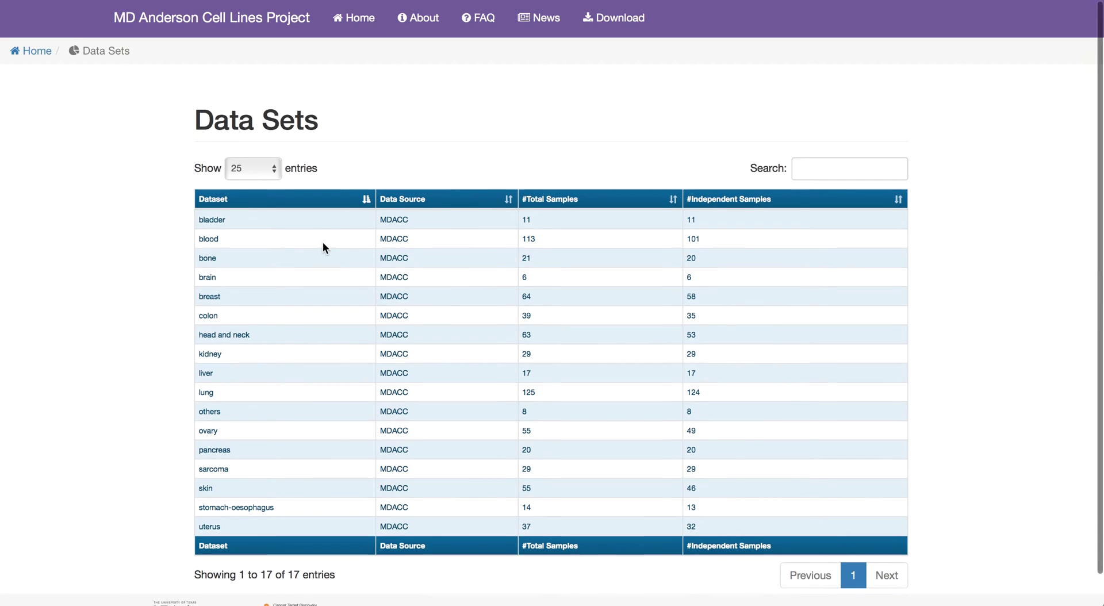
pyautogui.scroll(-2, 322, 243)
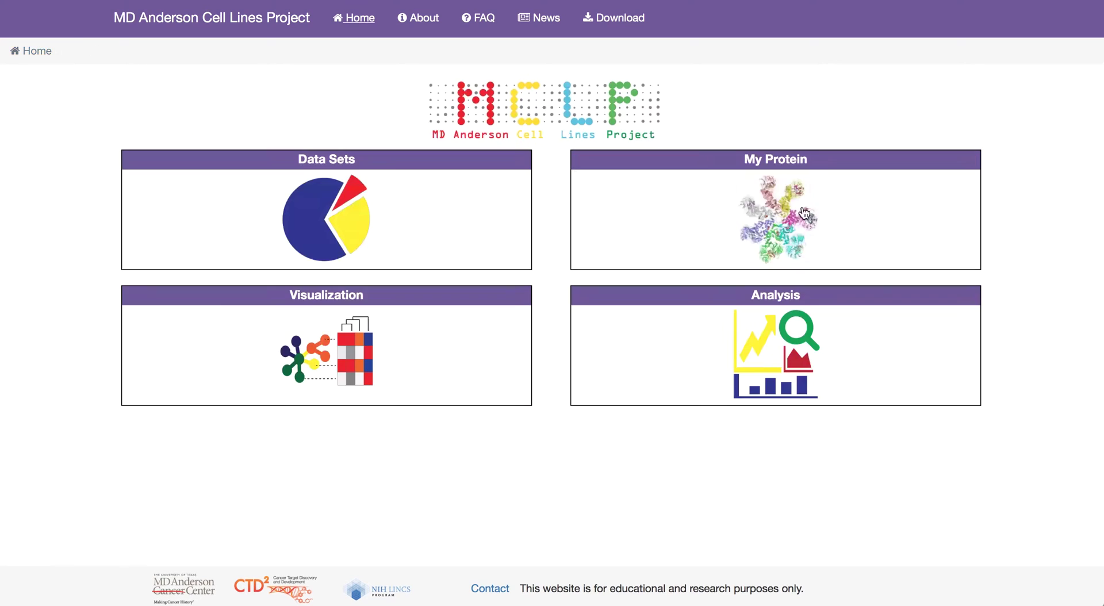
pyautogui.click(789, 214)
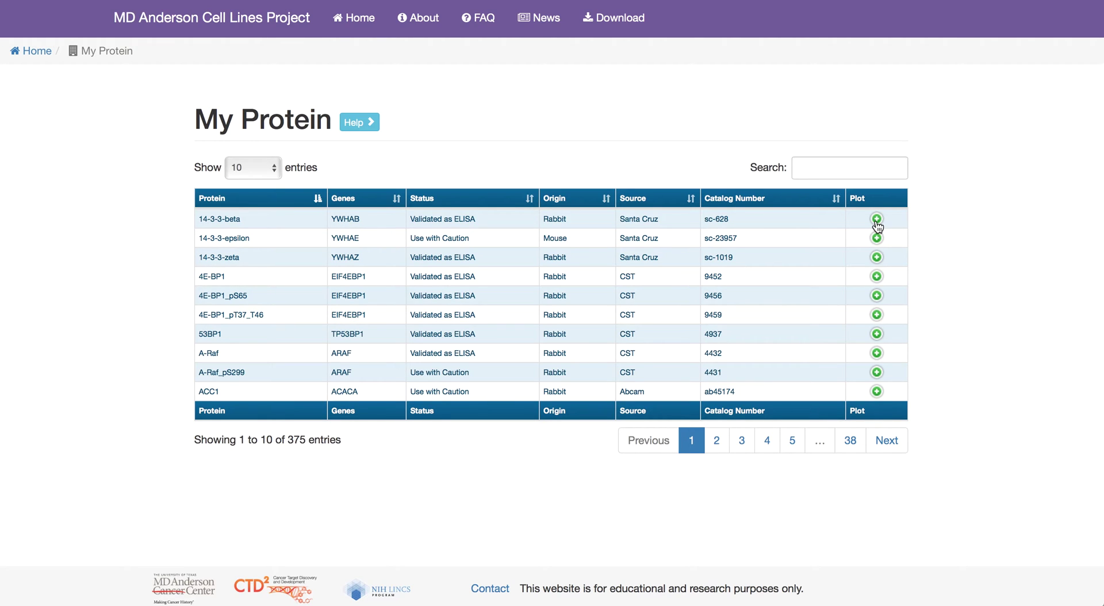
pyautogui.click(876, 219)
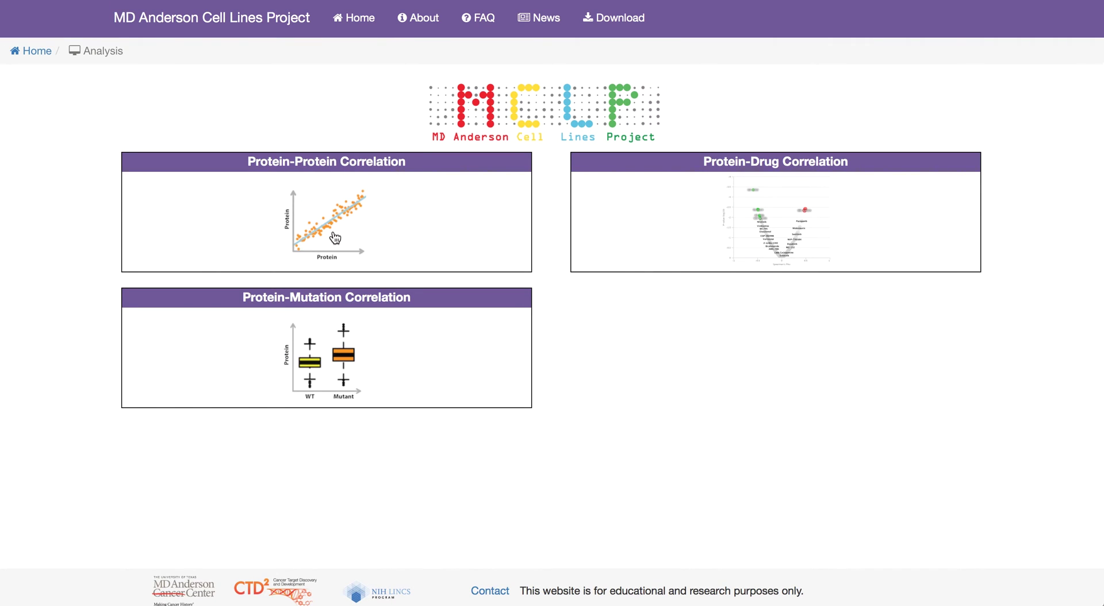
# Run the protein-protein correlation analysis on MDACC all Level 4 and plot S6_pS235S236 against S6_pS240S244
pyautogui.click(335, 238)
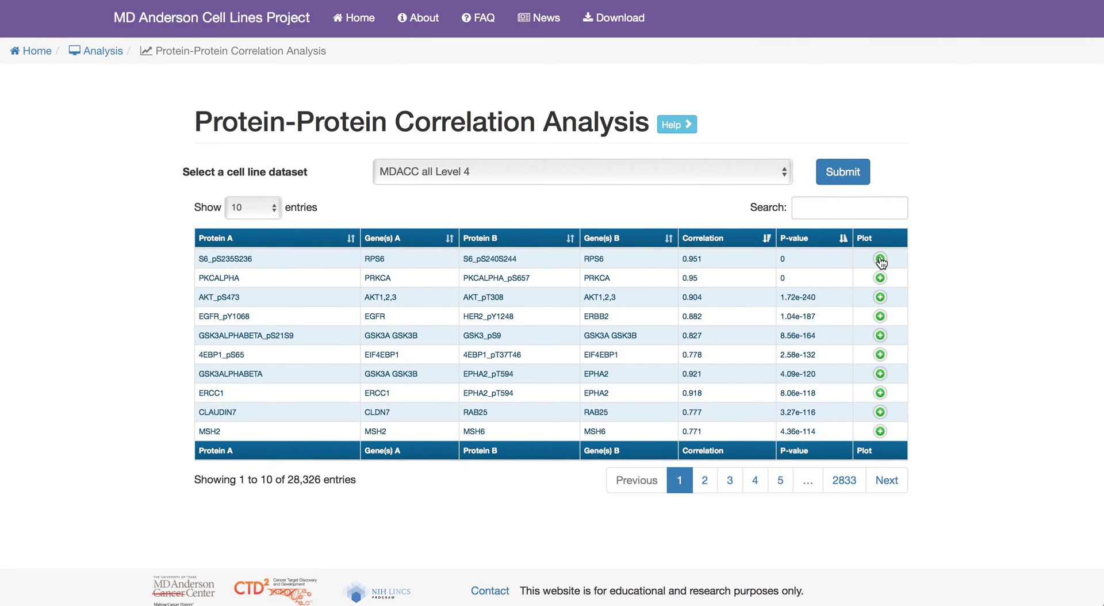
pyautogui.click(880, 260)
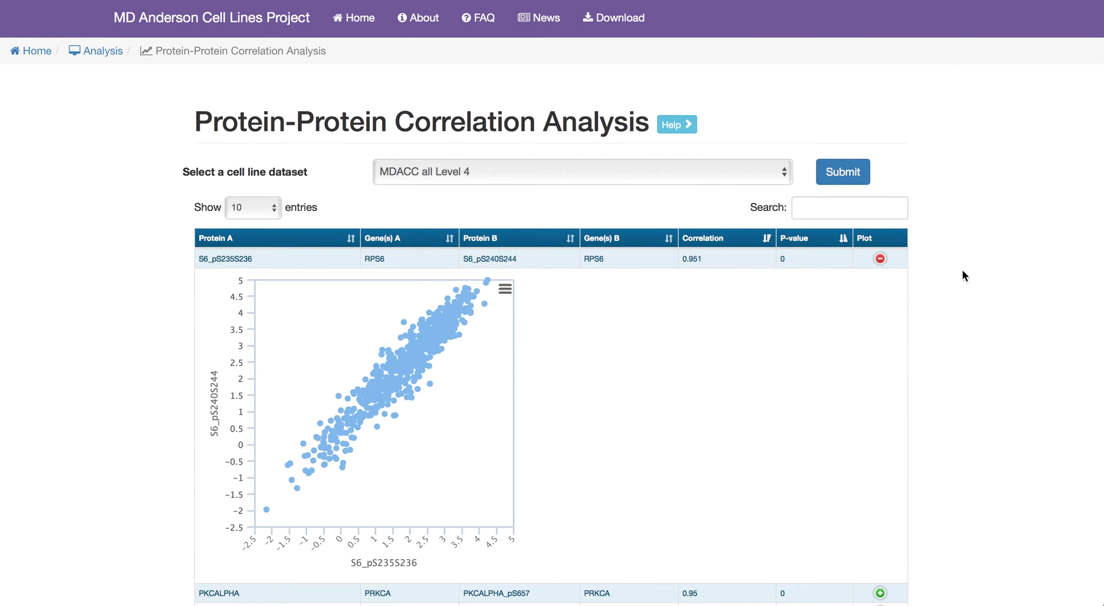
pyautogui.click(99, 56)
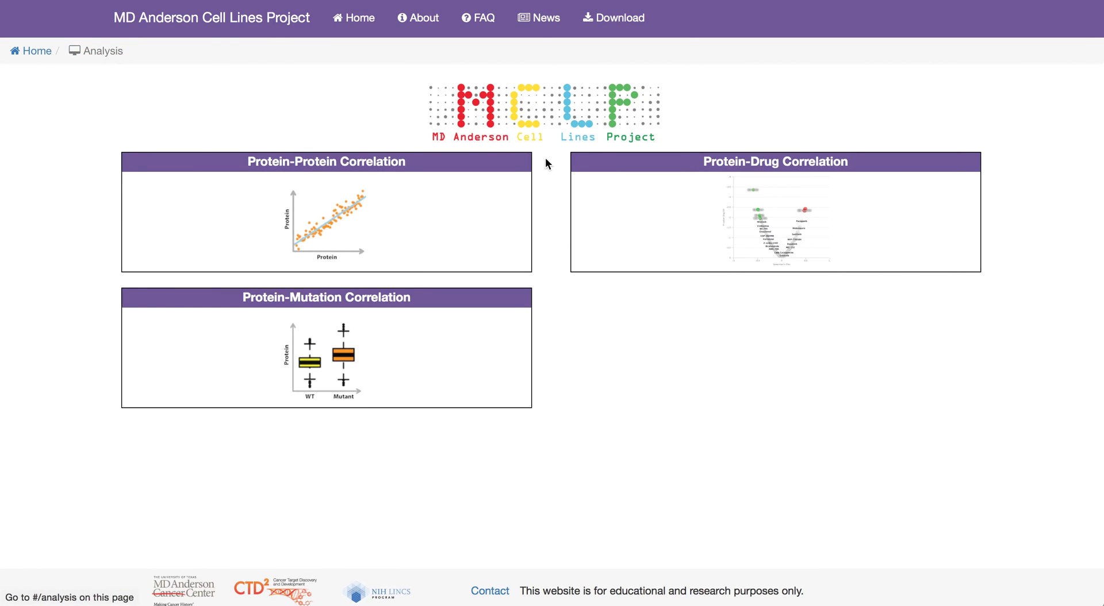
# Run the protein-drug correlation analysis with drug dataset ctrpv2 and RPPA dataset MDACC all Level 4, searching by Protein
pyautogui.click(770, 227)
pyautogui.click(773, 177)
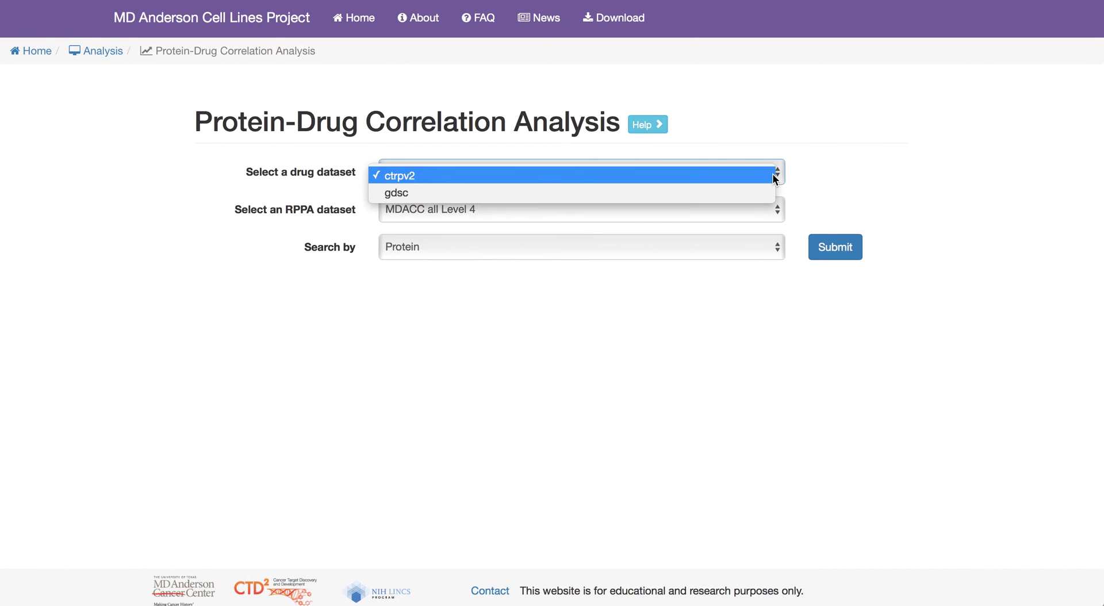
pyautogui.click(774, 176)
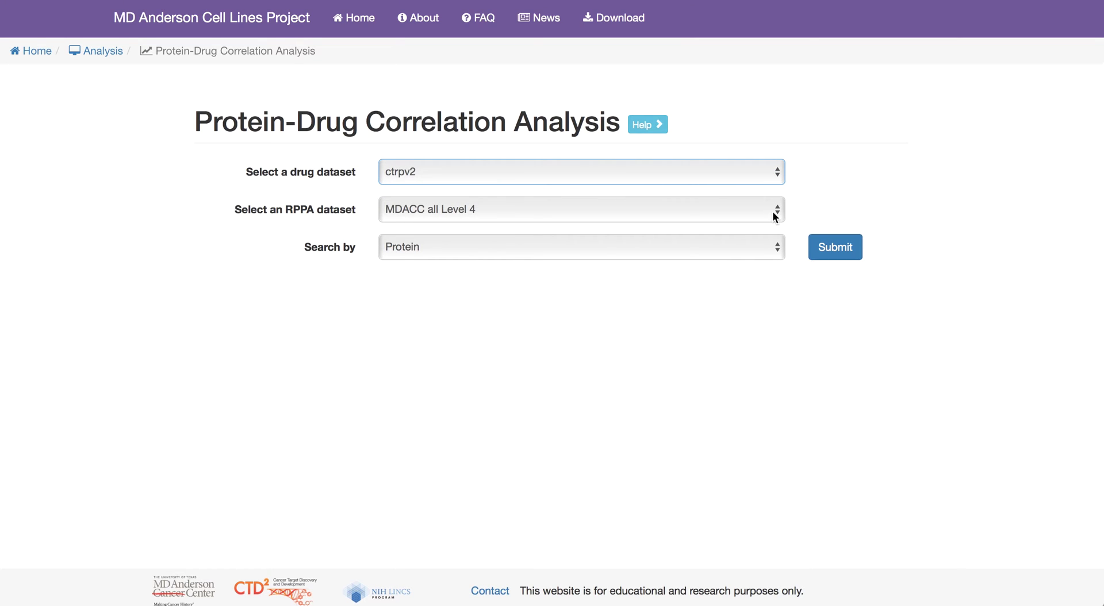
pyautogui.click(774, 214)
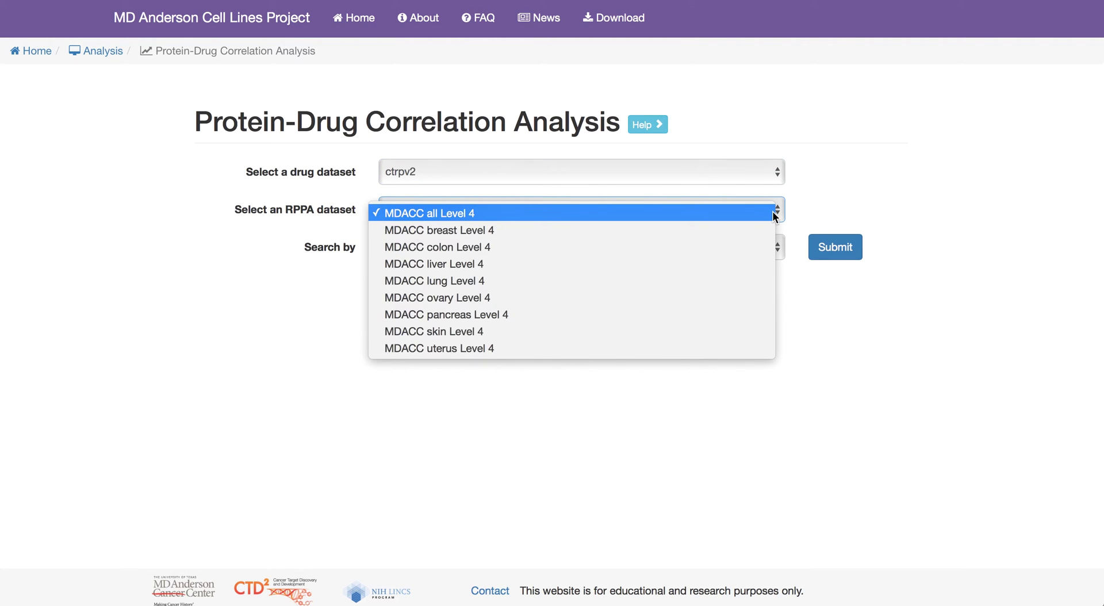
pyautogui.click(775, 216)
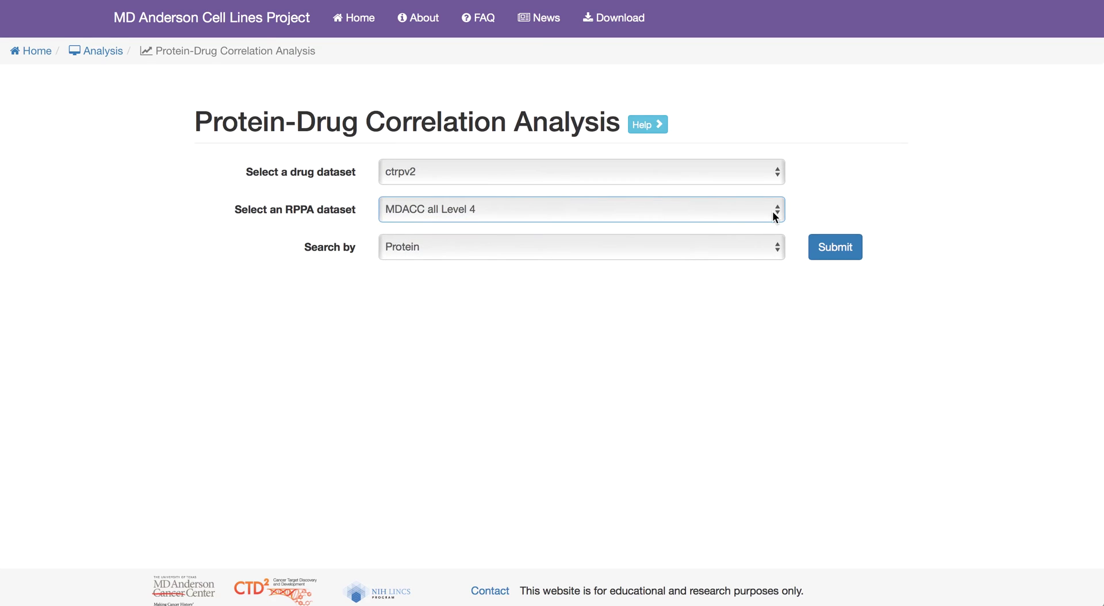
pyautogui.click(776, 253)
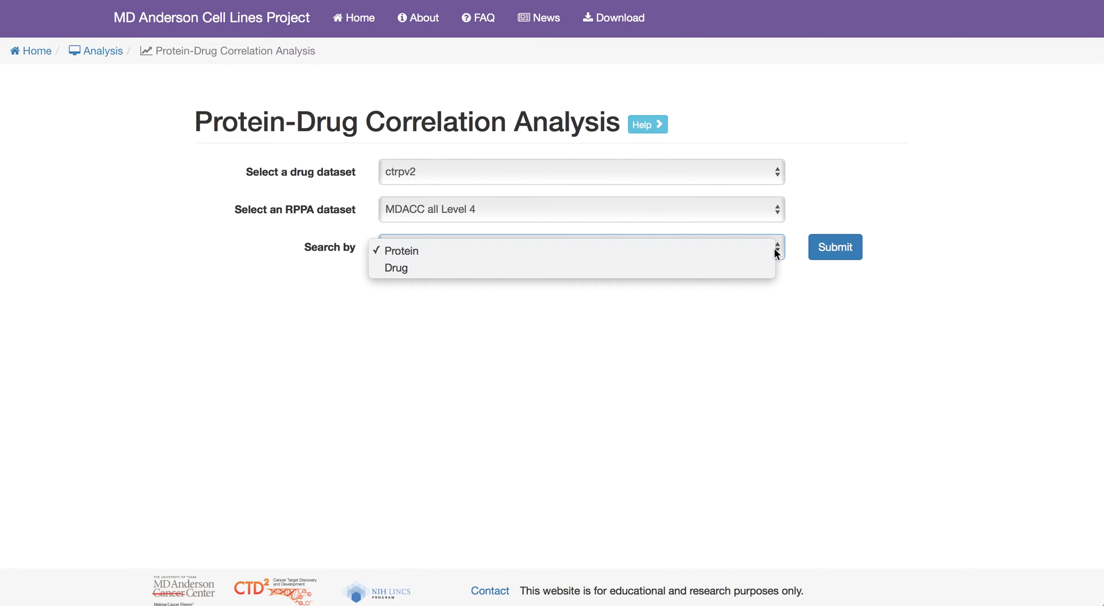
pyautogui.click(775, 249)
pyautogui.click(835, 253)
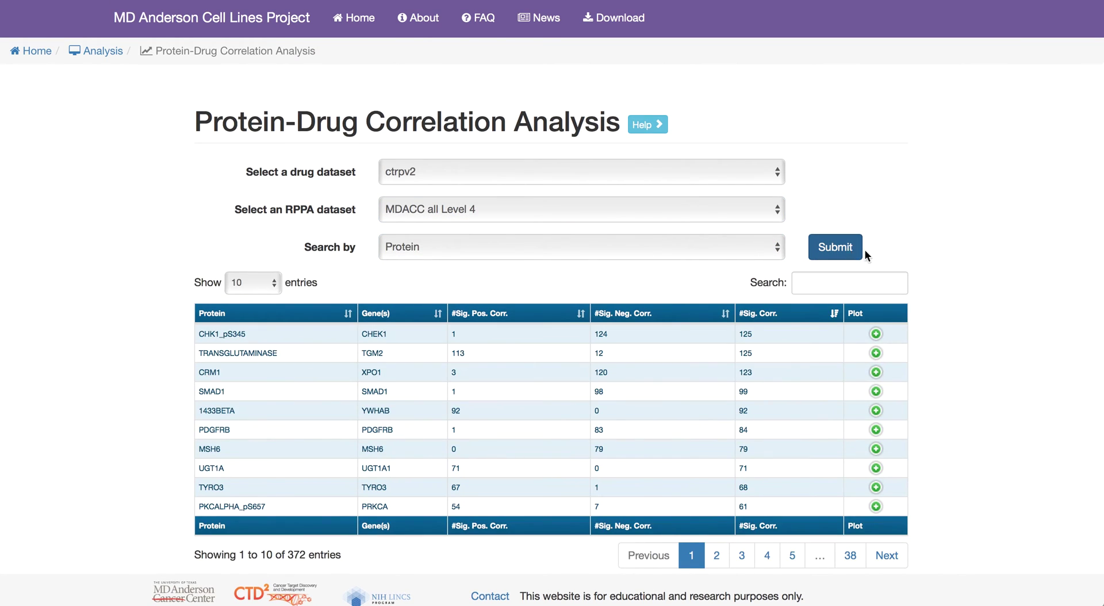
# Plot the drug correlations of CHK1_pS345 and examine the full volcano plot
pyautogui.click(876, 334)
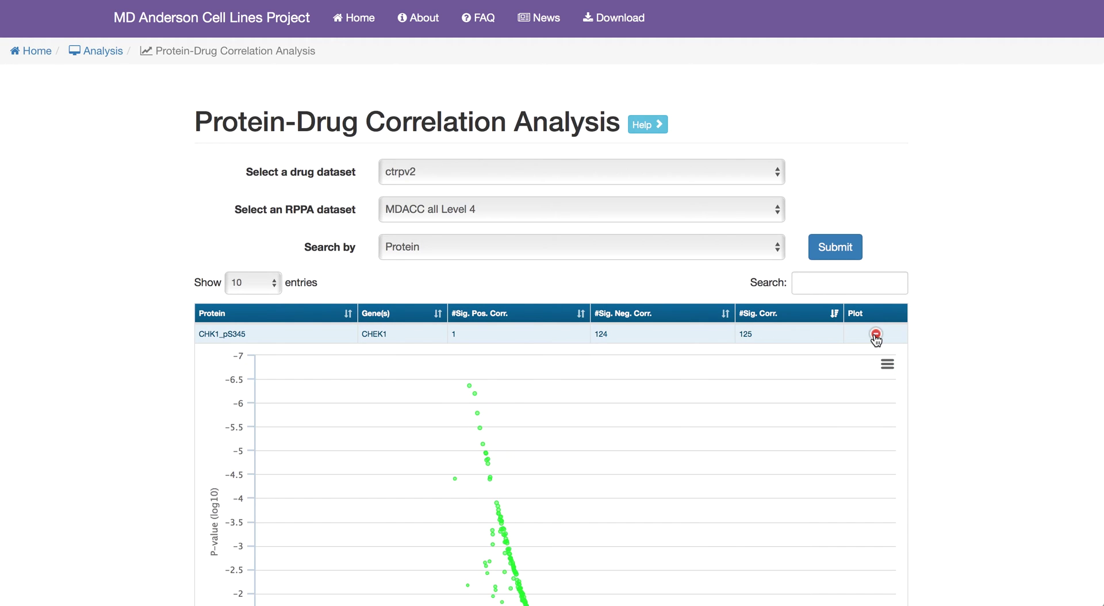
pyautogui.scroll(-3, 1005, 349)
pyautogui.scroll(-1, 1006, 348)
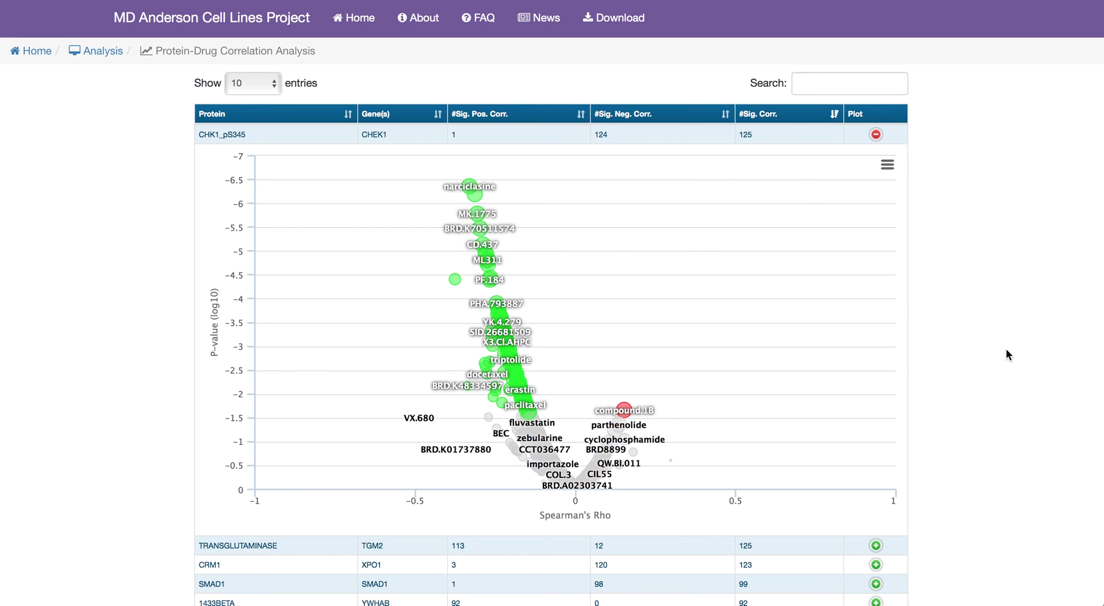
pyautogui.click(96, 51)
# Run the protein-mutation correlation analysis on MDACC all Level 4 and plot SYK for the mutated gene SIK1
pyautogui.click(307, 375)
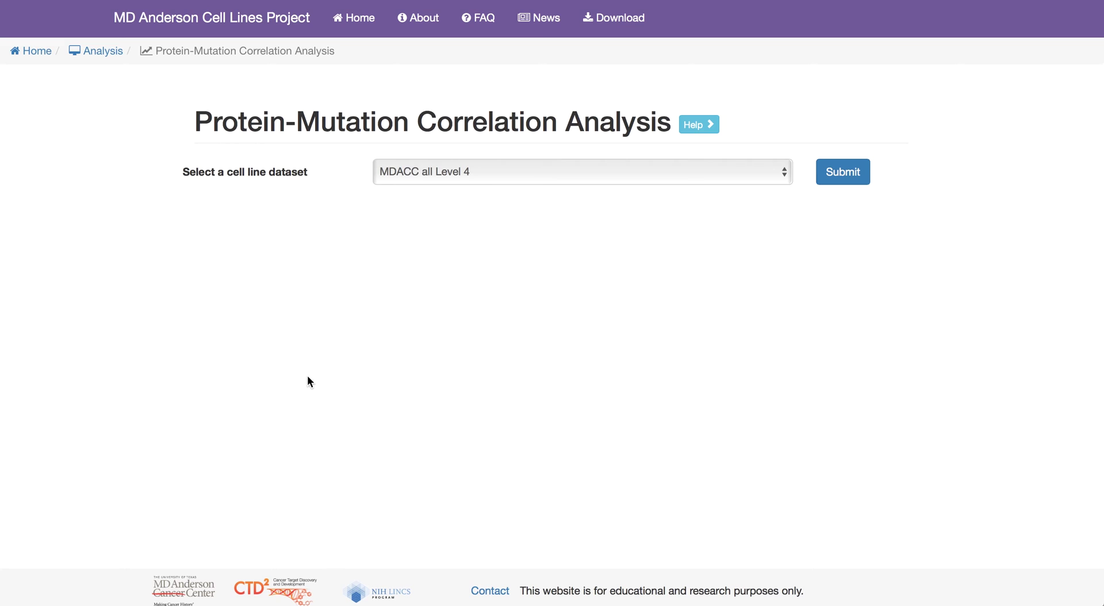
pyautogui.click(845, 174)
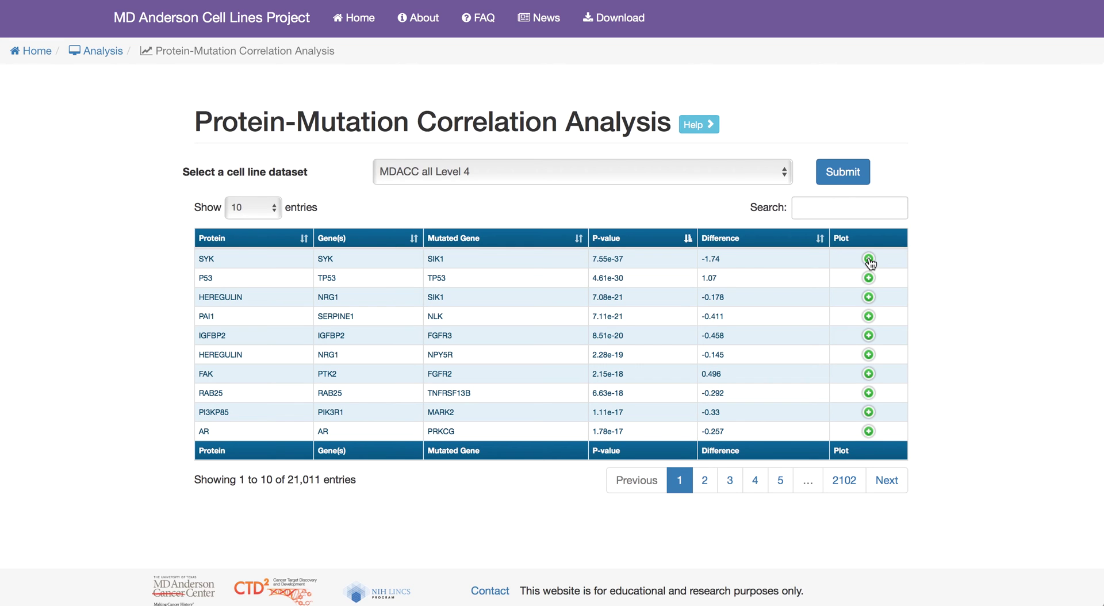
pyautogui.click(868, 259)
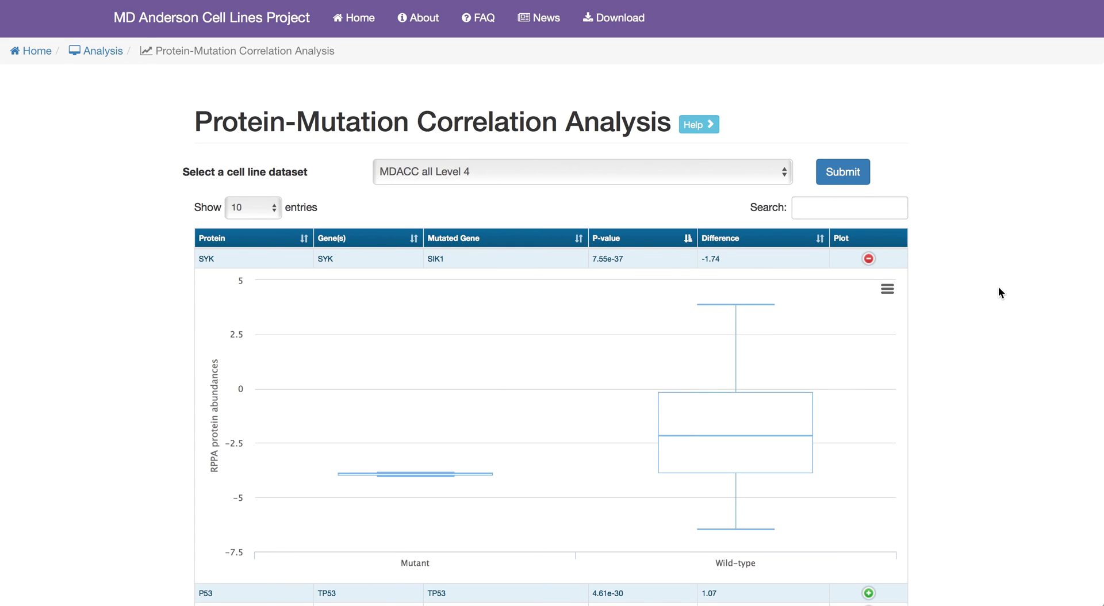
pyautogui.scroll(-1, 999, 292)
pyautogui.scroll(-2, 998, 287)
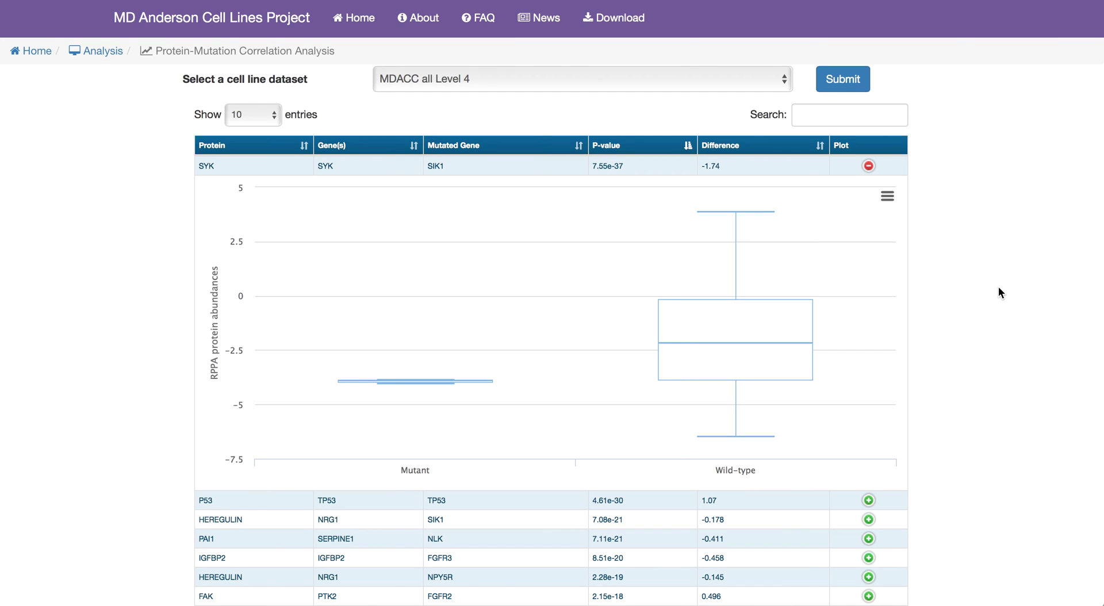
# Return to the Cell Lines Project home page and open its download module
pyautogui.click(39, 51)
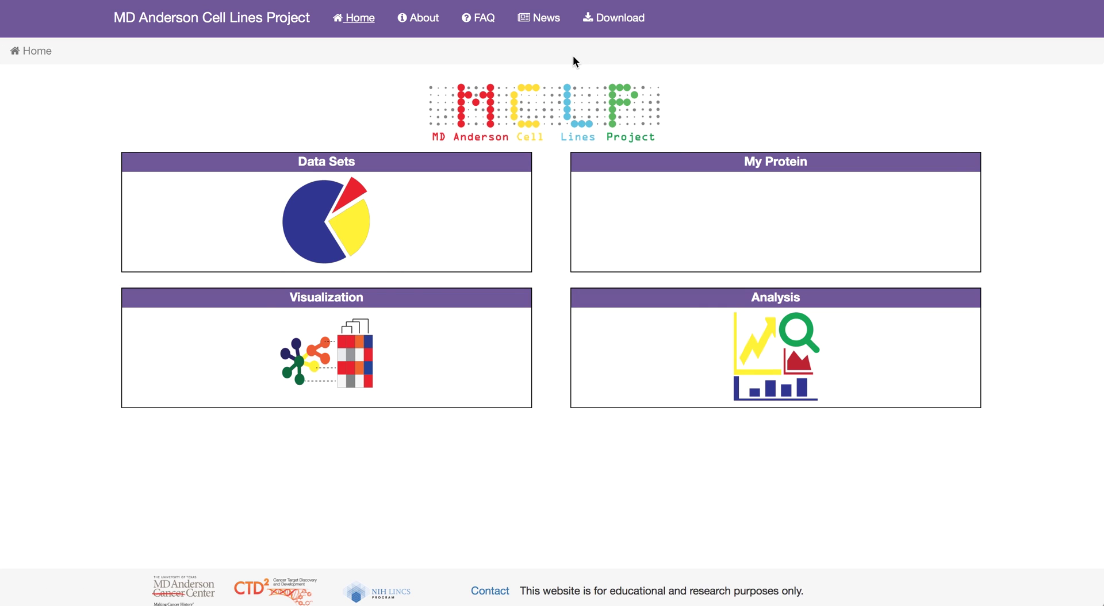
pyautogui.click(603, 27)
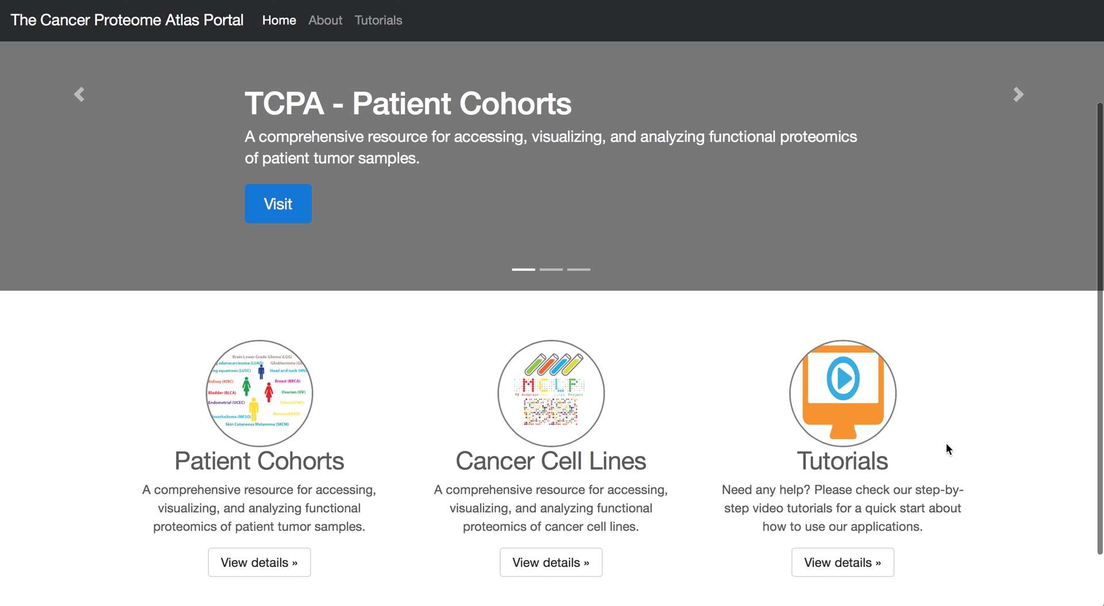
# Open the portal's tutorials from its home page and advance through the patient cohorts slides beyond the Modules overview
pyautogui.scroll(-2, 947, 442)
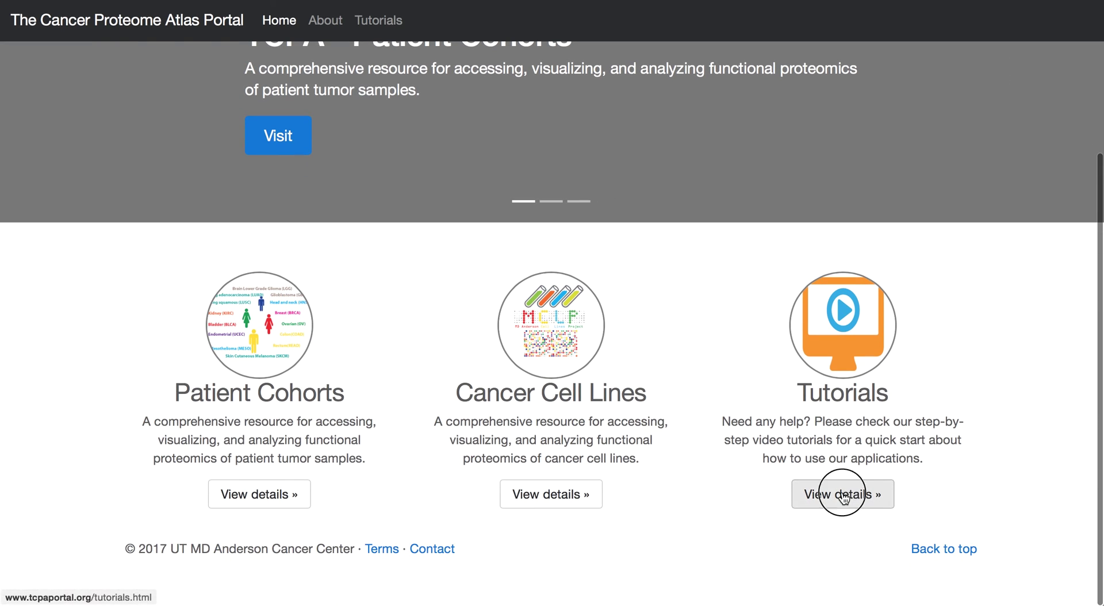
pyautogui.click(843, 496)
pyautogui.scroll(-5, 843, 495)
pyautogui.click(727, 338)
pyautogui.click(726, 340)
pyautogui.click(727, 340)
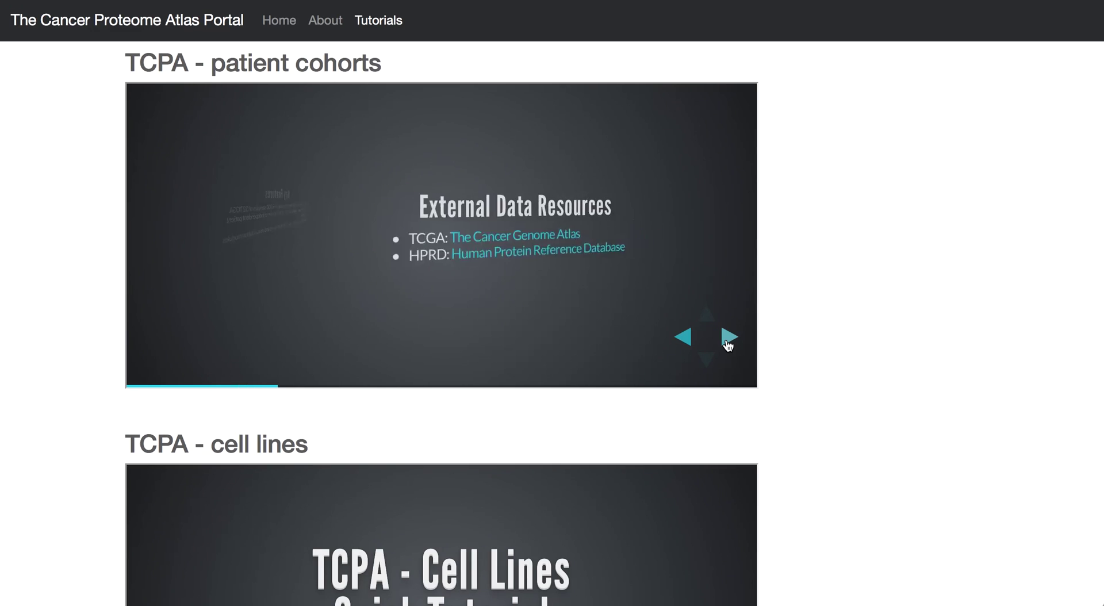
pyautogui.click(728, 339)
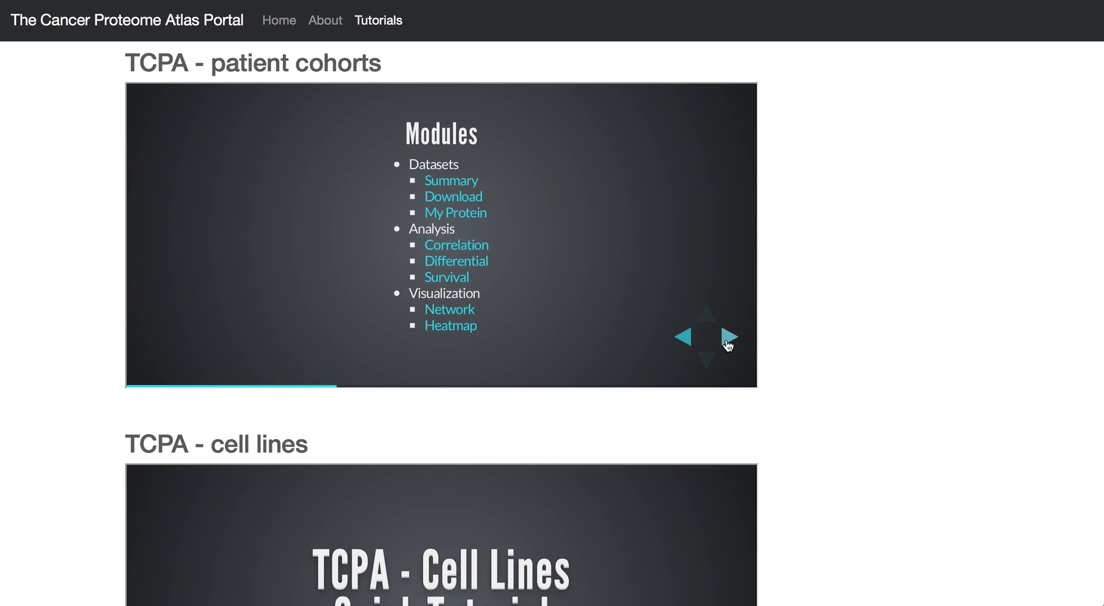
pyautogui.click(727, 340)
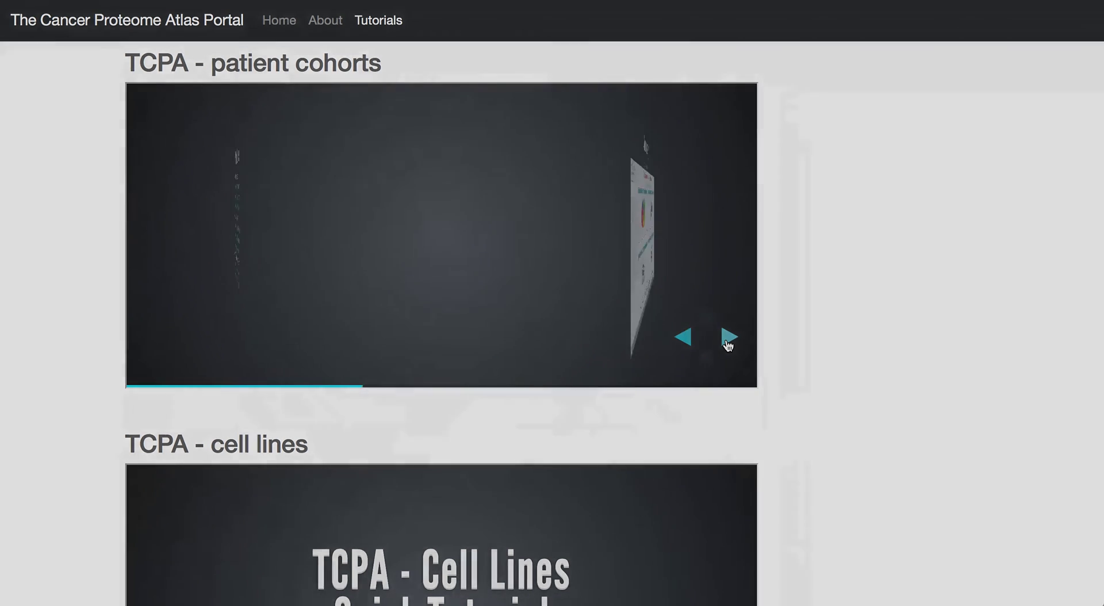